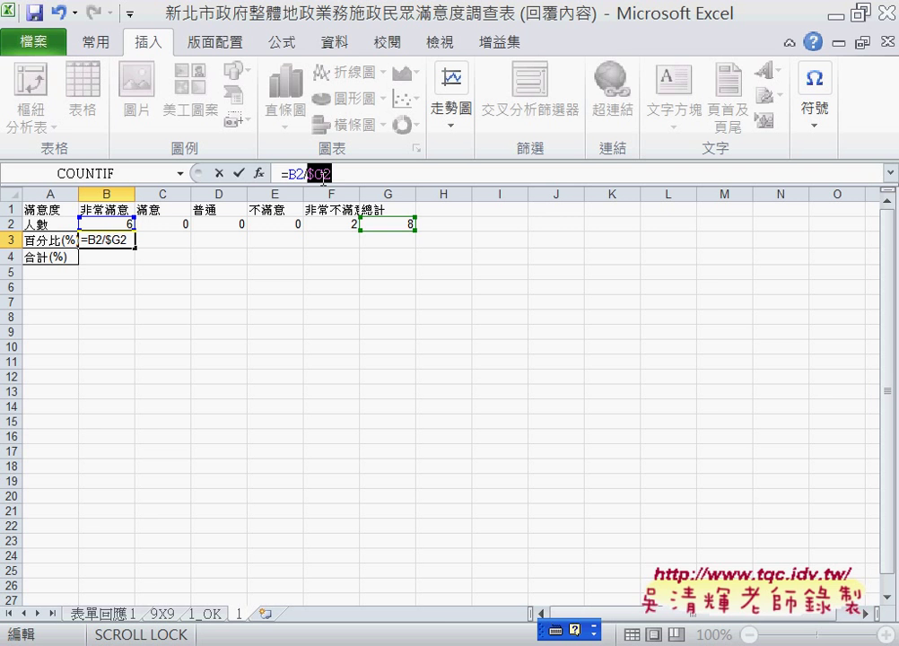
Step: Fill B3:F3 with =B2/$G2 share-of-total formulas, giving 0.75, 0, 0, 0 and 0.25
left_click(239, 173)
mouse_move(135, 247)
left_mouse_down()
mouse_move(393, 251)
mouse_move(359, 245)
left_mouse_up()
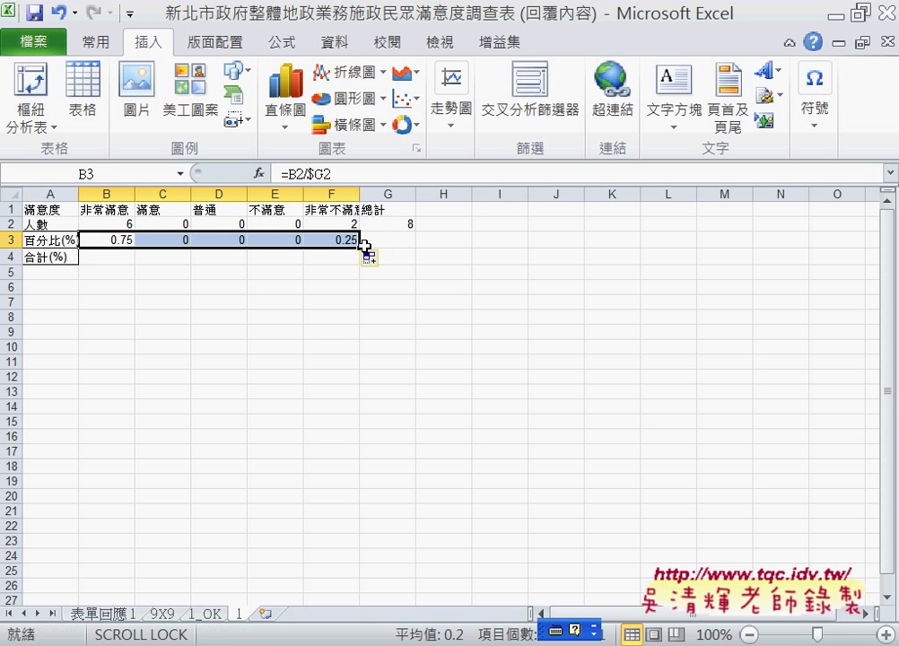
left_click(96, 42)
Step: Format B3:F3 as percentages and total them in G3 with =SUM(B3:F3), showing 100%
left_click(440, 102)
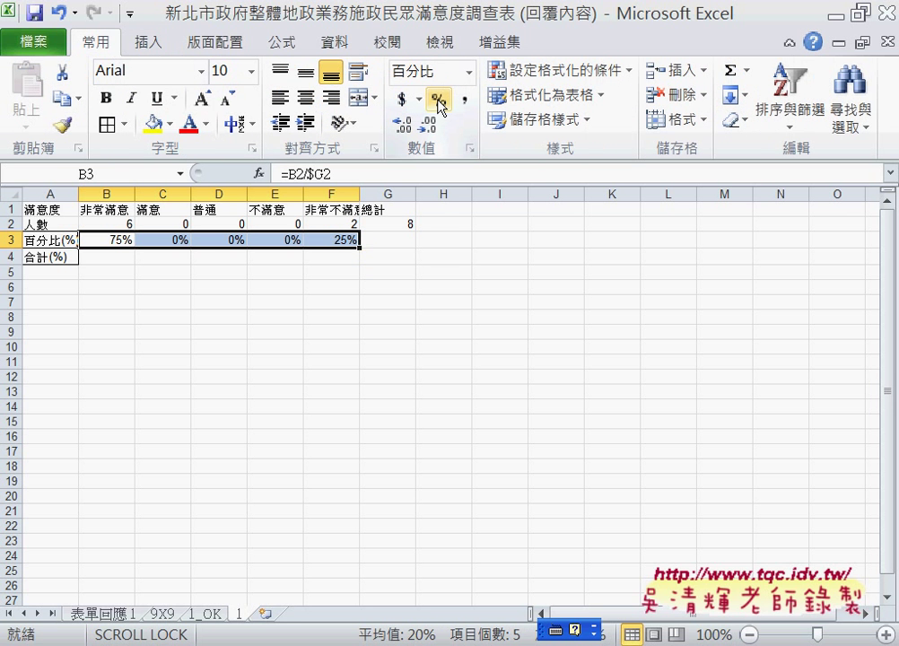
left_click(401, 238)
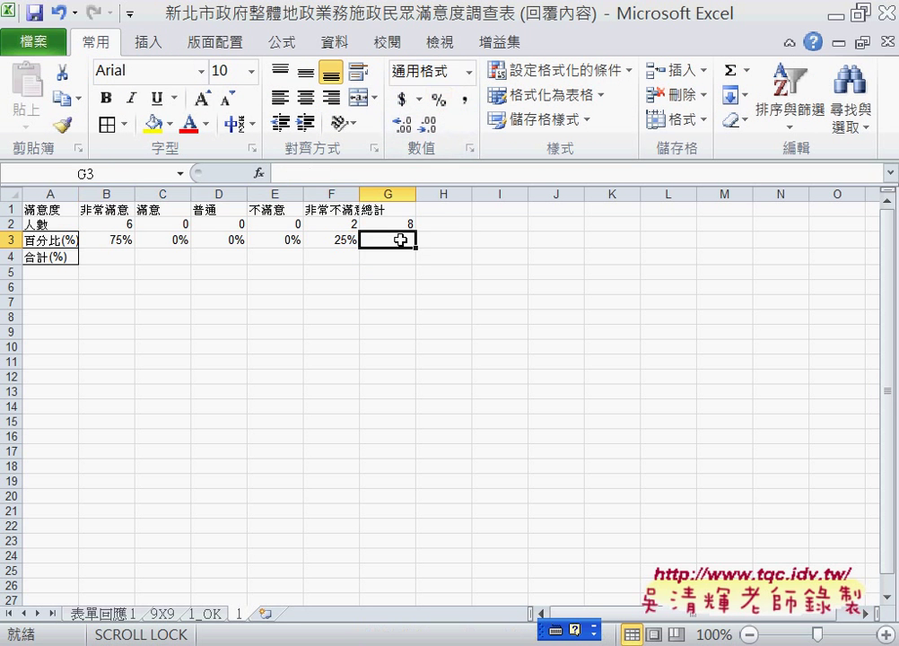
left_click(727, 74)
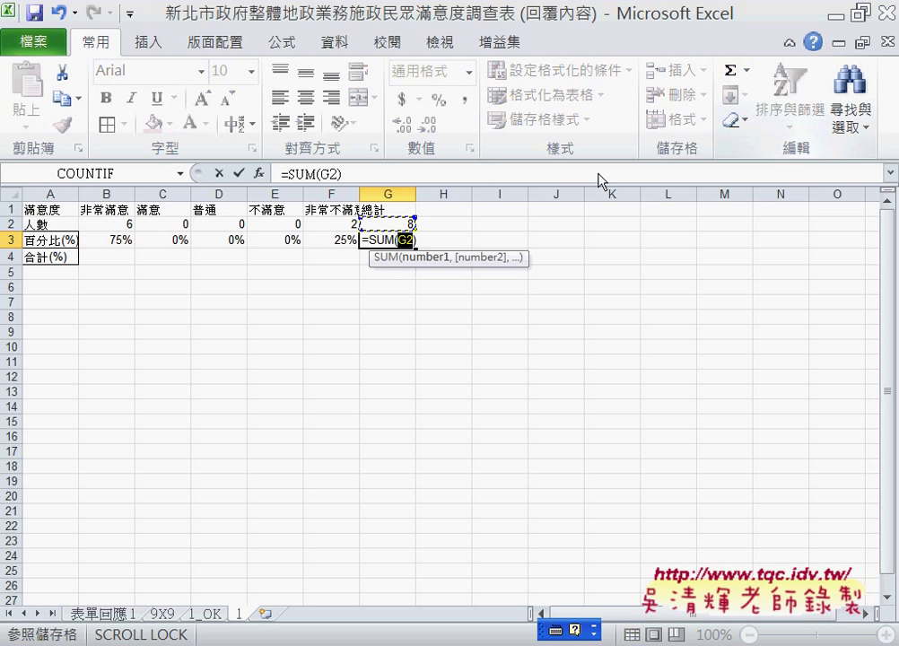
left_click_drag(83, 239, 330, 240)
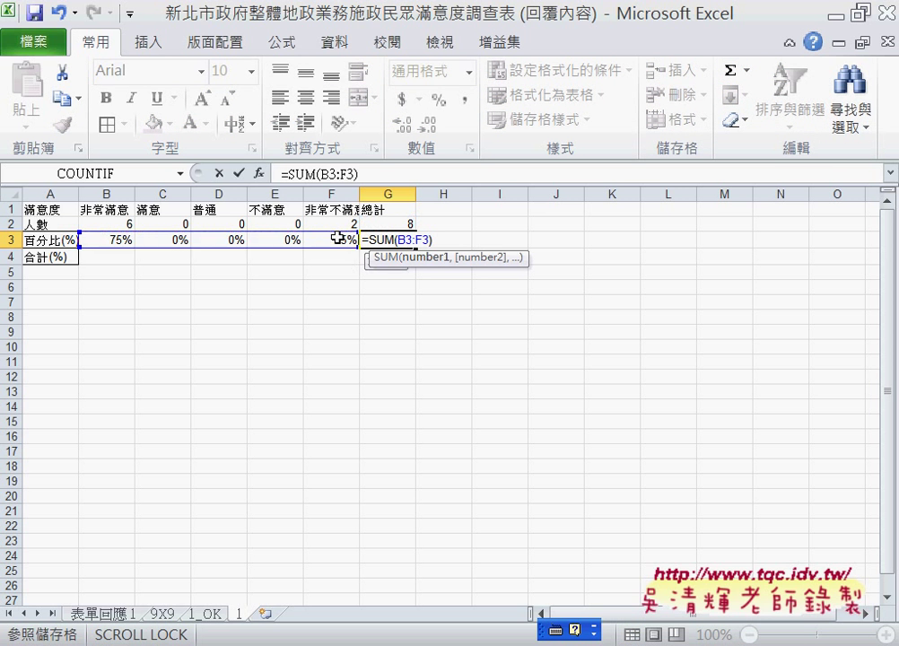
left_click(240, 174)
left_click_drag(117, 257, 169, 258)
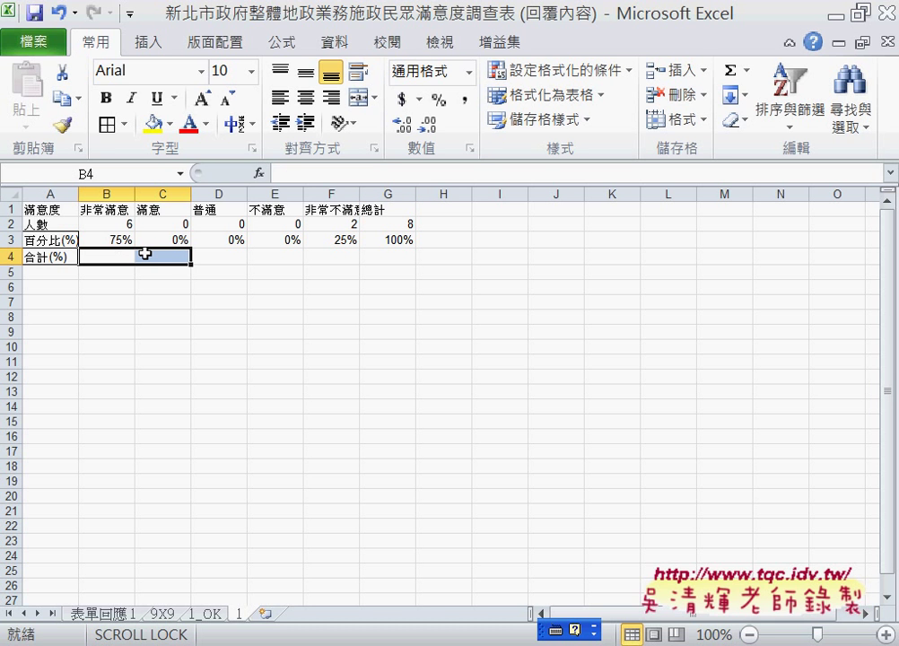
Step: Merge and center B4:C4 and E4:F4 in the 合計(%) row
left_click(358, 106)
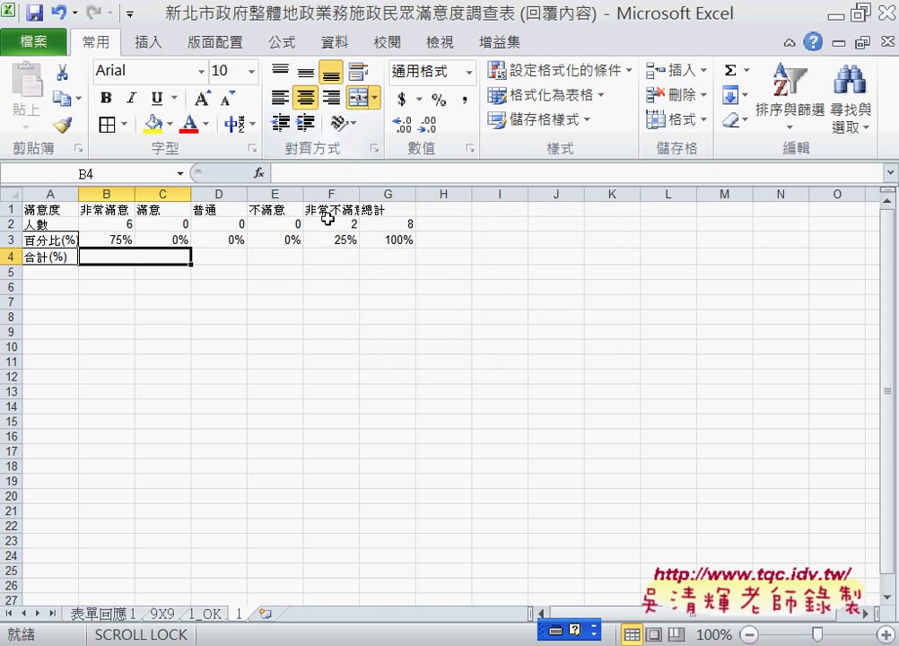
left_click_drag(297, 255, 327, 256)
left_click(359, 96)
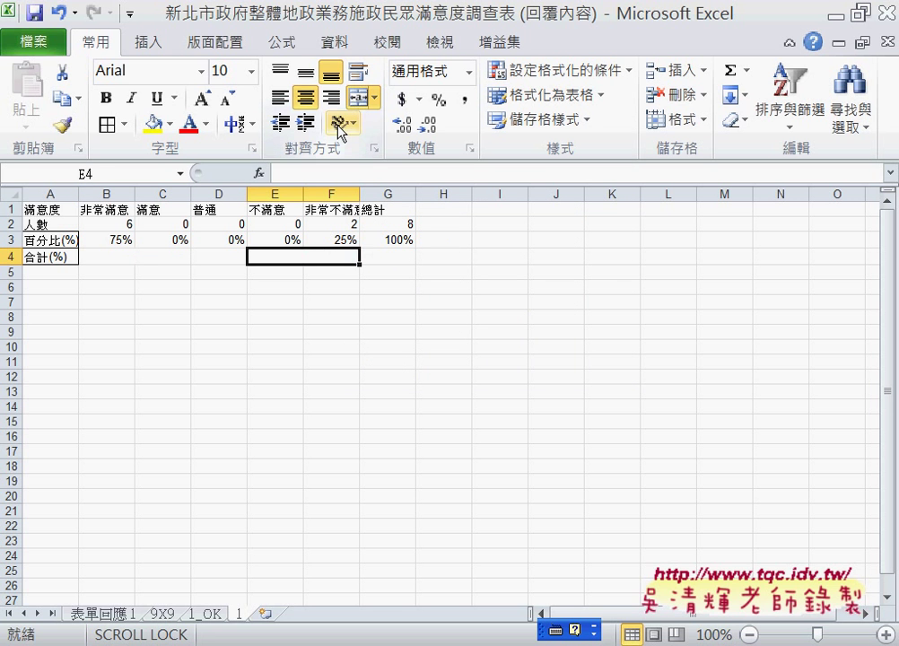
Step: Enter =B3+C3 in merged B4 (75%) and =D3 in D4 (0%)
left_click(150, 258)
left_click(298, 167)
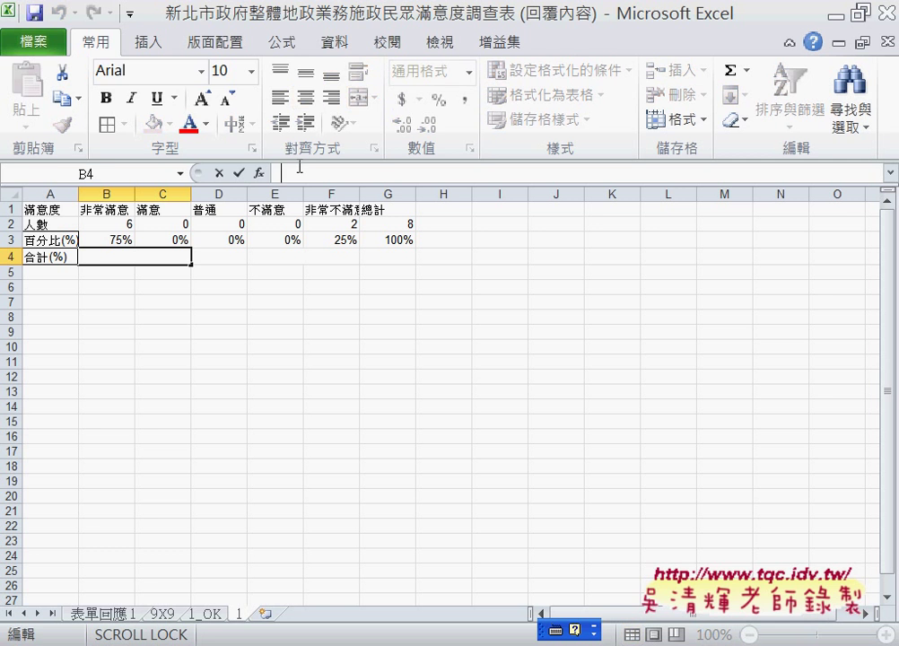
type("=")
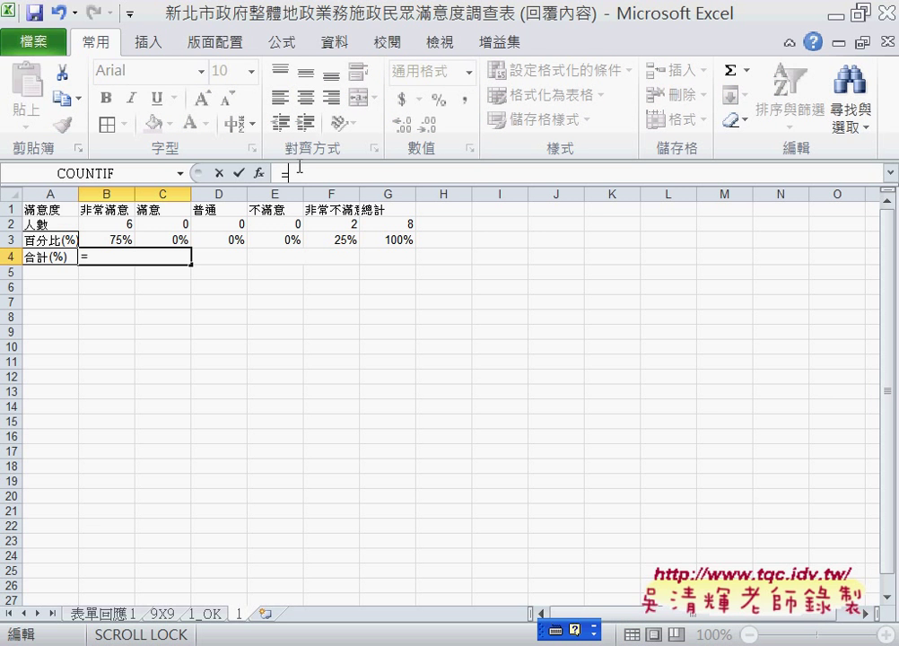
left_click(111, 236)
type("+")
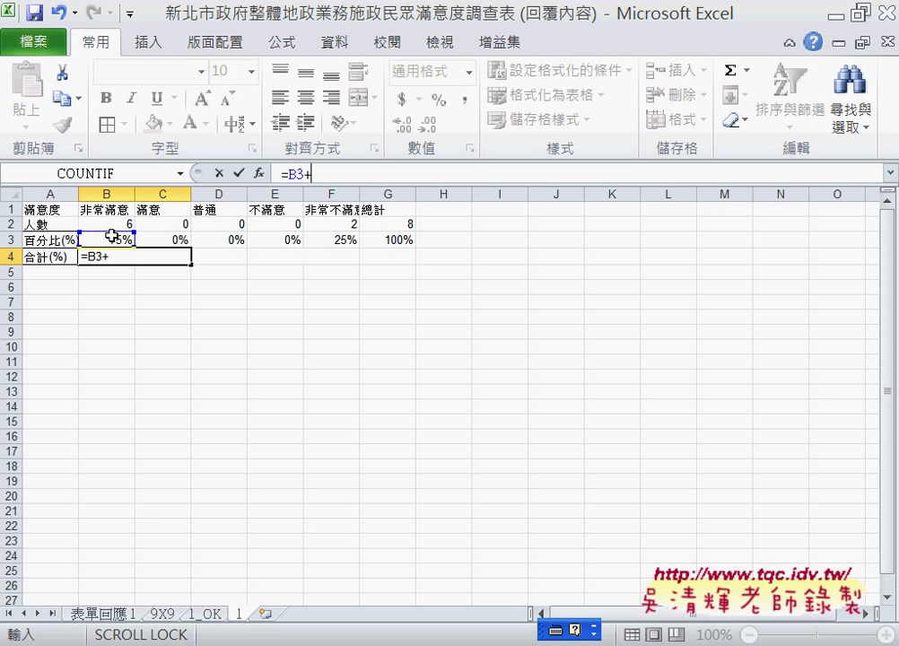
left_click(170, 240)
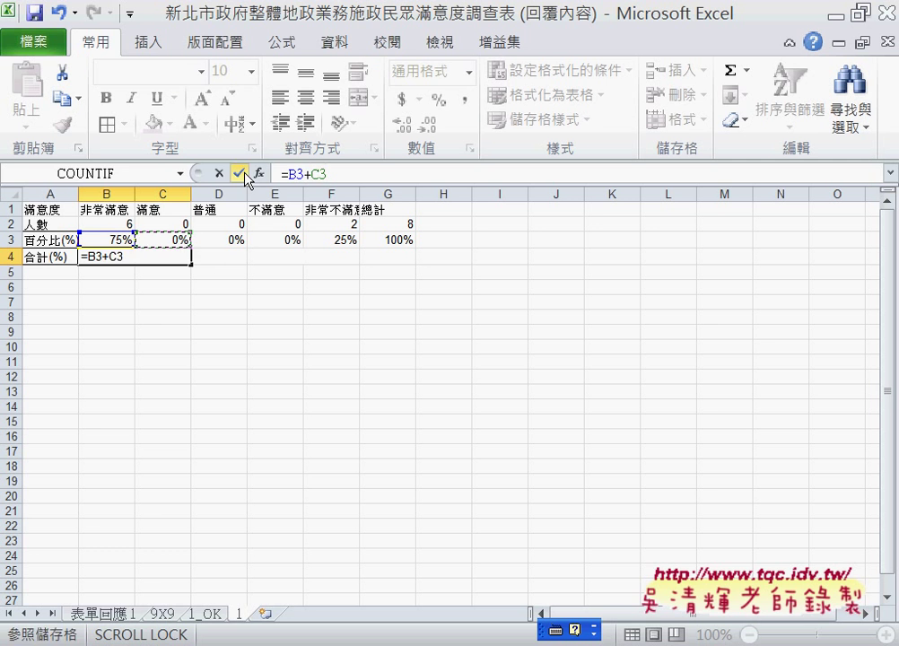
left_click(238, 173)
left_click(235, 256)
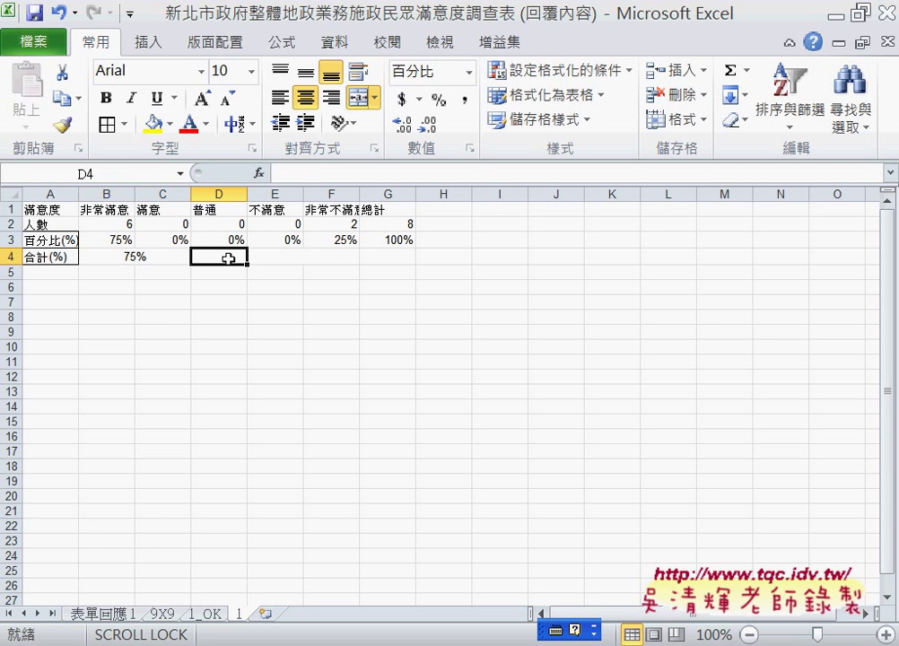
left_click(292, 178)
type("=")
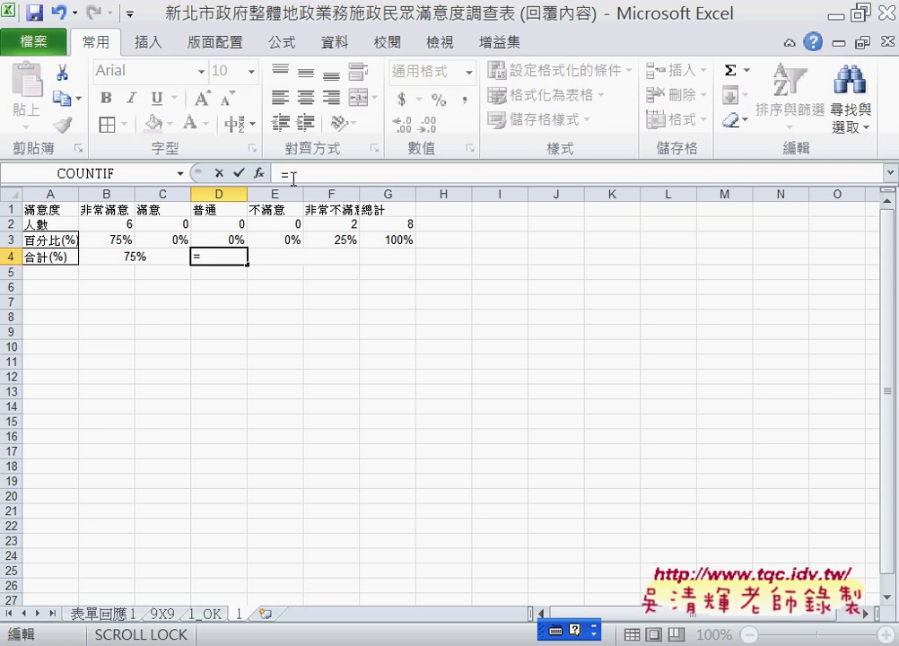
left_click(235, 240)
left_click(238, 173)
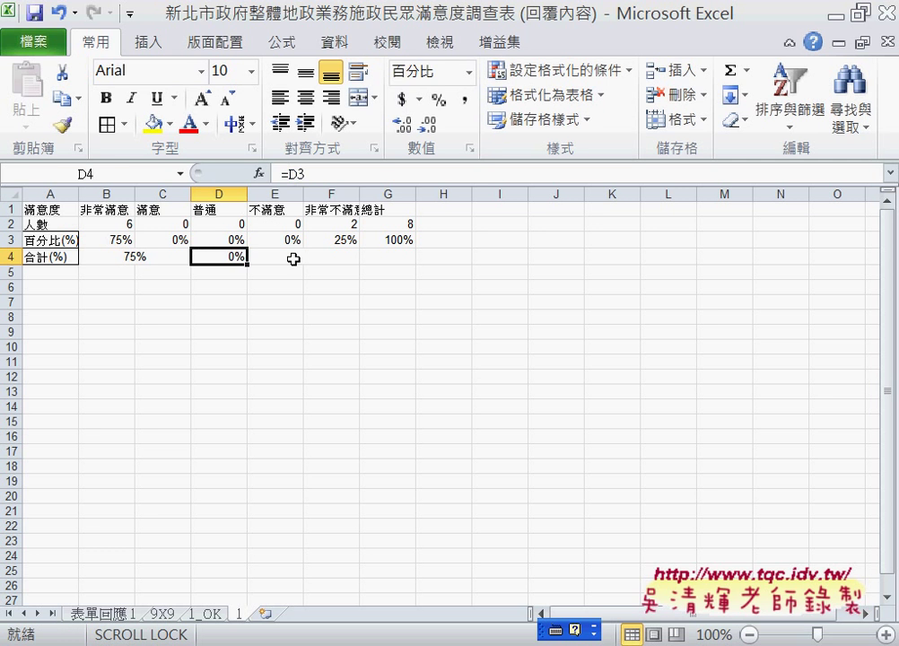
Step: Enter =E3+F3 in merged E4 (25%) and sum B4:F4 into G4 for 100%
left_click_drag(294, 258, 332, 258)
left_click(320, 173)
type("=")
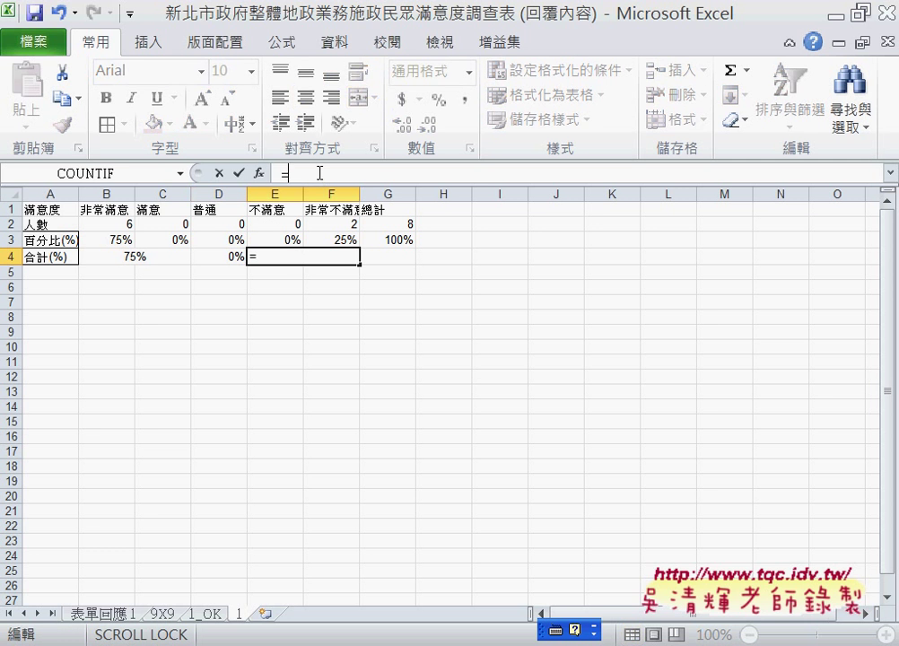
left_click(295, 239)
type("+")
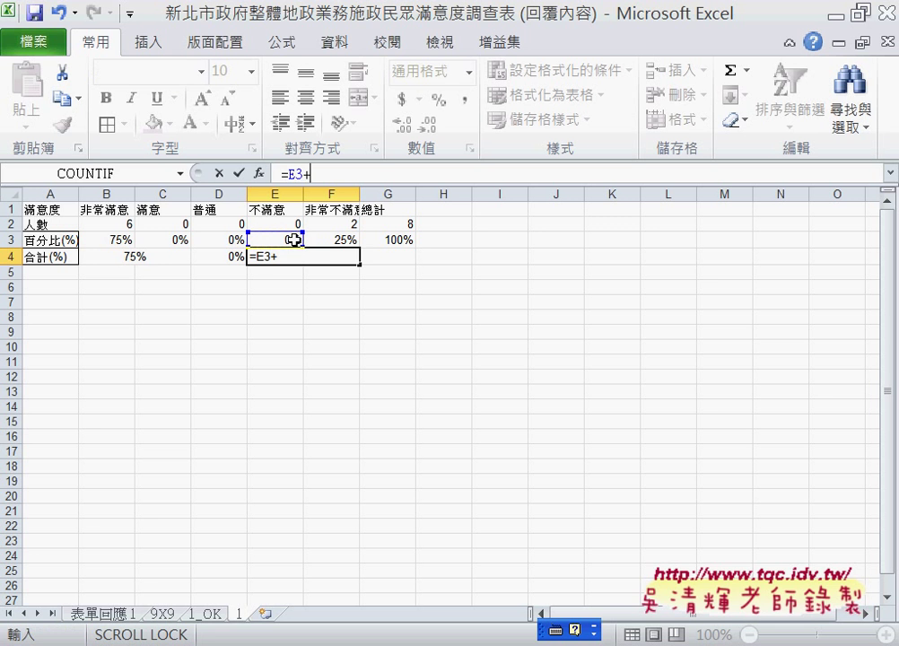
left_click(318, 238)
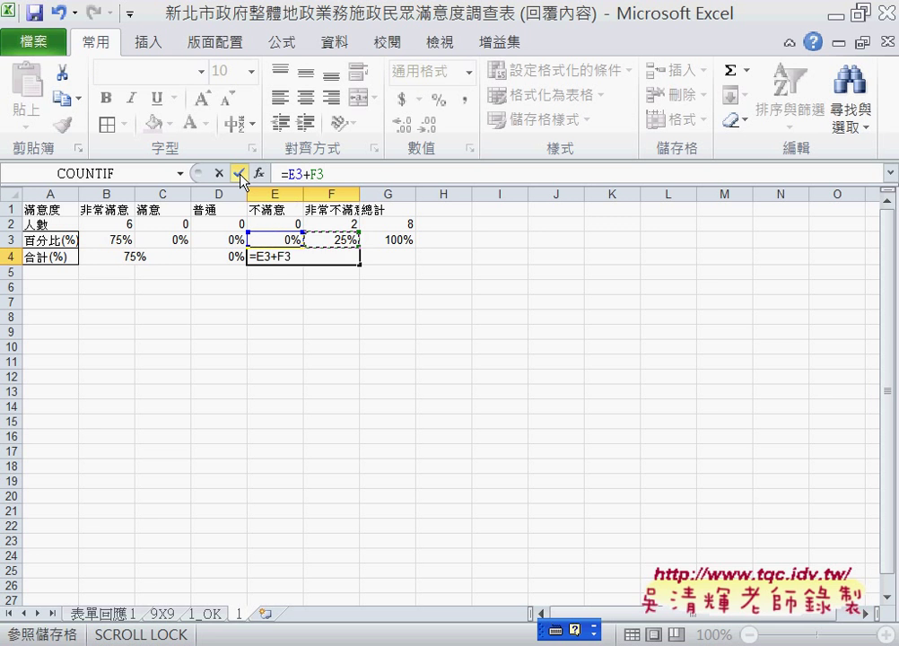
left_click(237, 174)
left_click(382, 257)
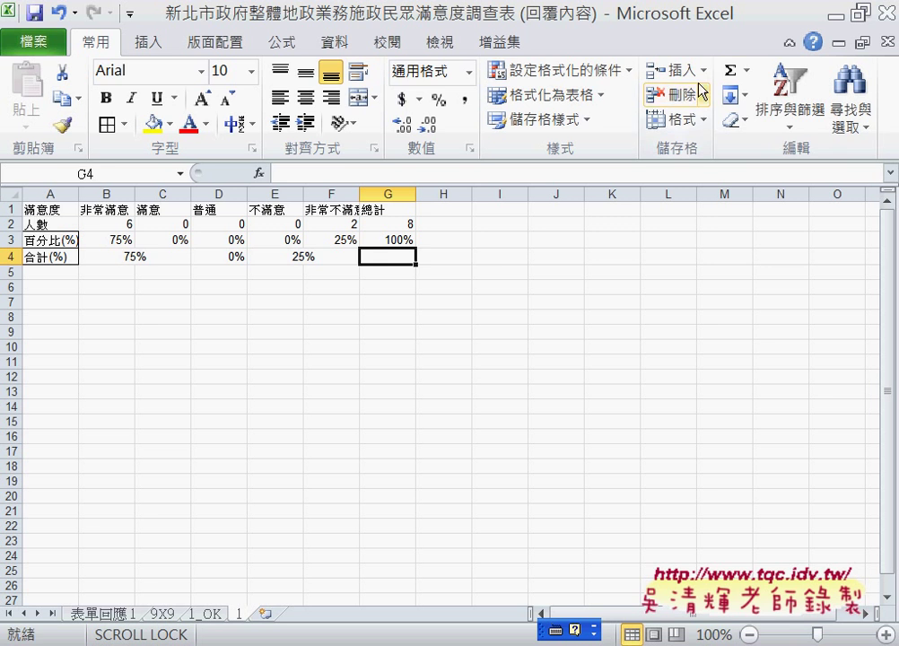
left_click(728, 72)
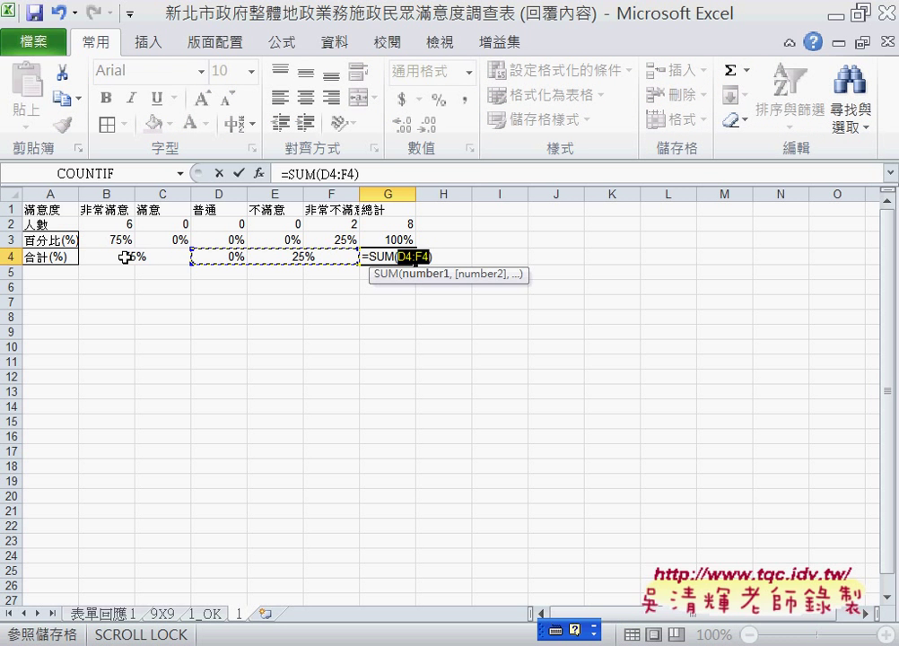
left_click_drag(125, 256, 323, 256)
left_click(237, 173)
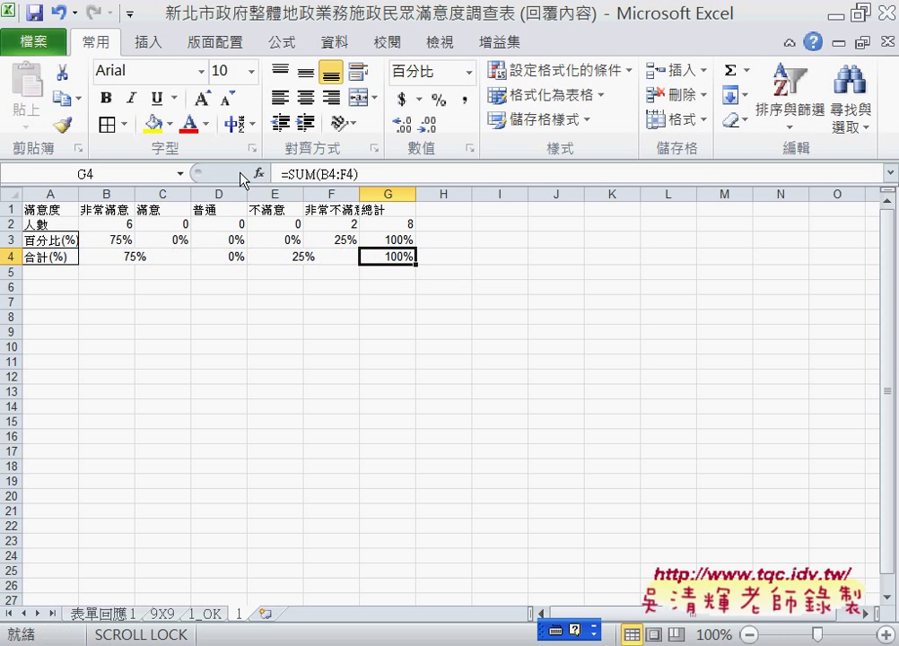
Step: Apply All Borders to the summary table A1:G4
mouse_move(45, 209)
left_mouse_down()
mouse_move(243, 244)
mouse_move(378, 249)
left_mouse_up()
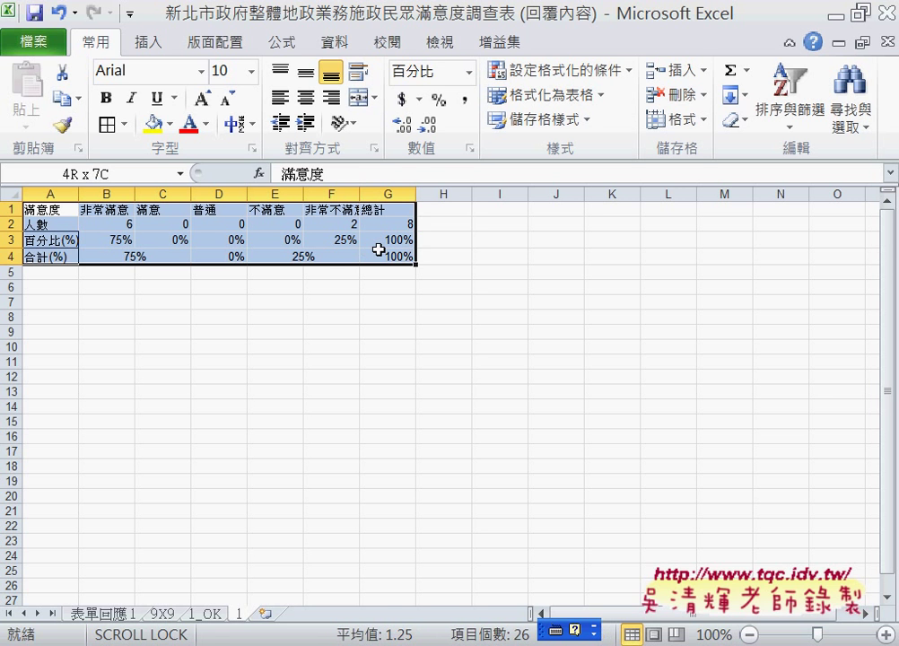
left_click(124, 124)
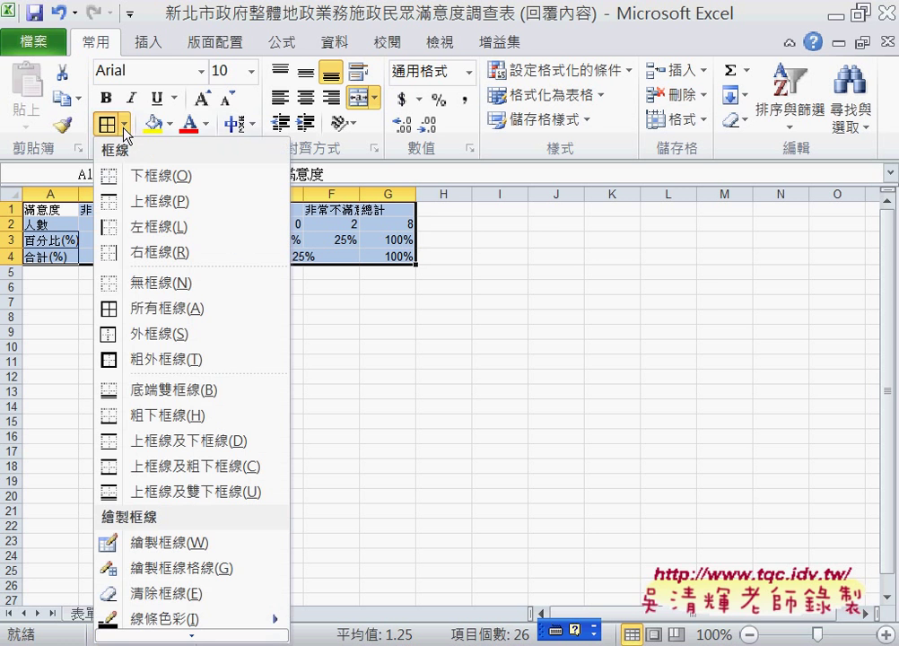
left_click(154, 308)
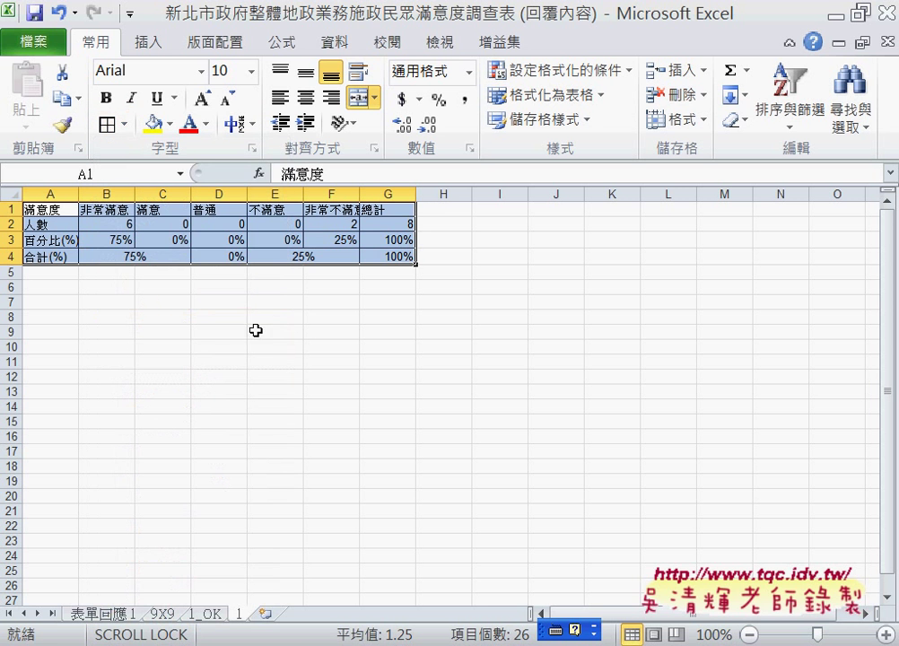
left_click(258, 331)
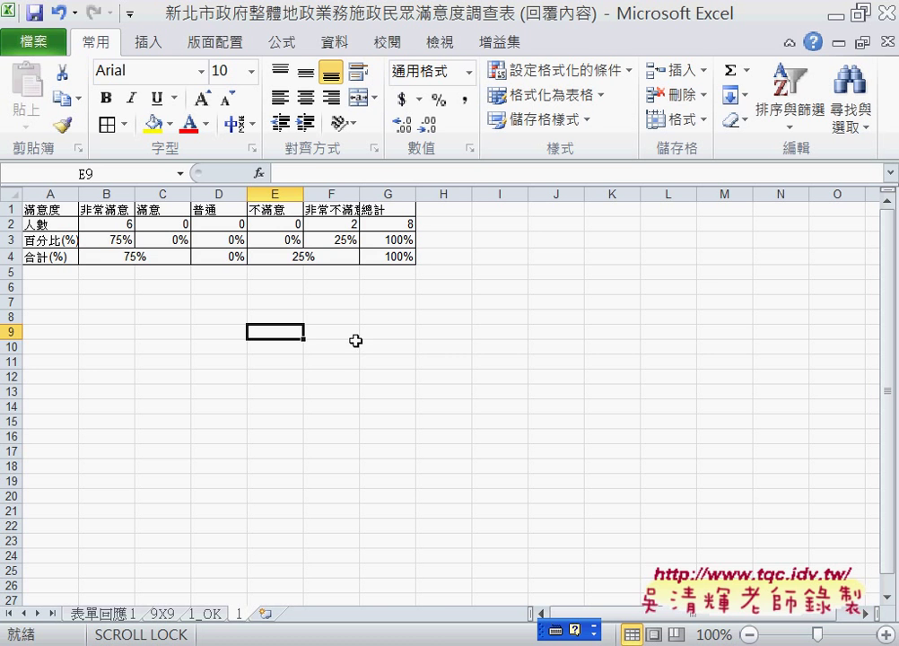
mouse_move(40, 210)
left_mouse_down()
mouse_move(247, 256)
mouse_move(387, 260)
left_mouse_up()
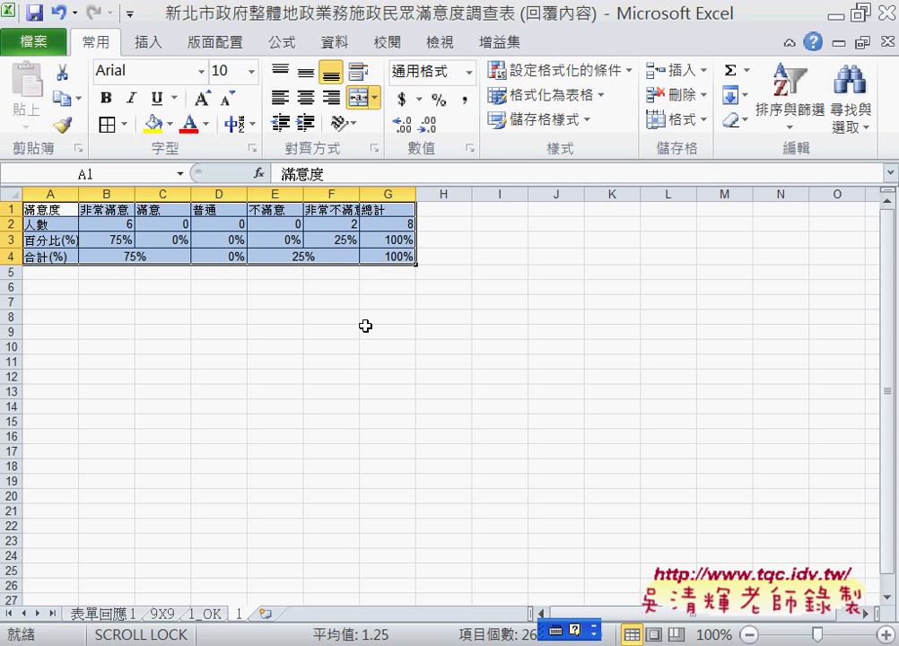
key("alt+Tab")
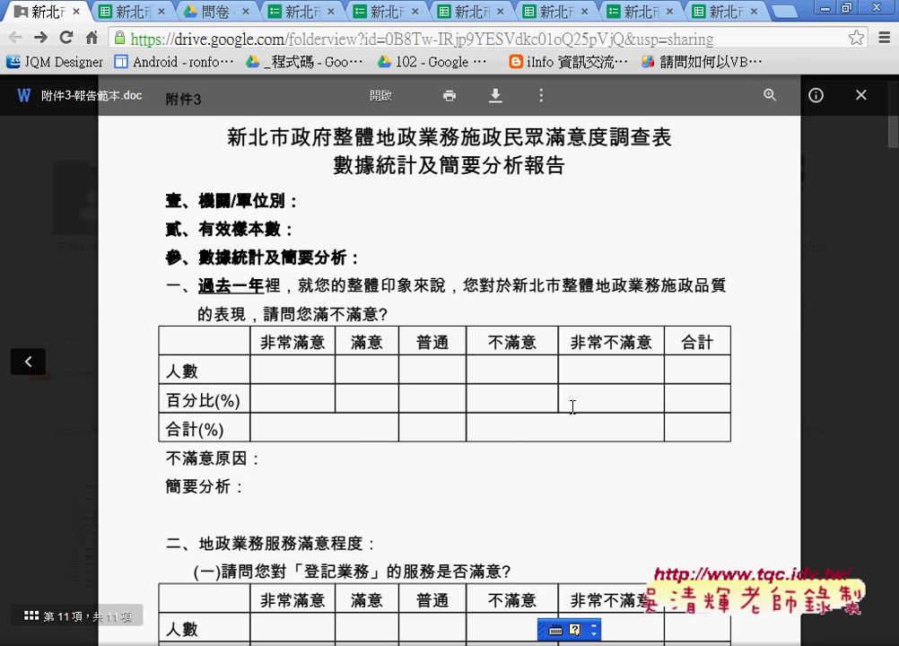
left_click(823, 8)
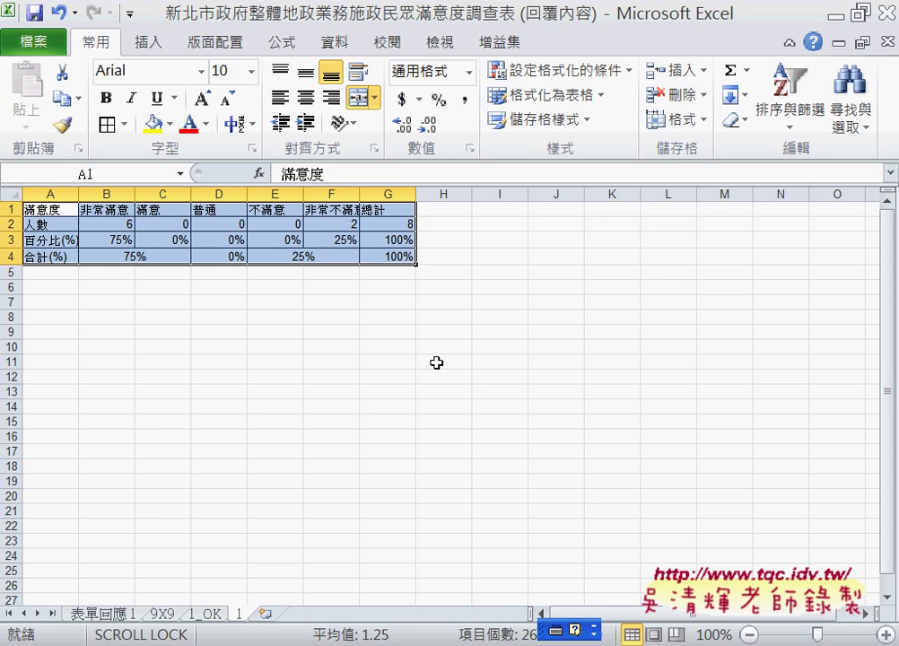
Step: Select the category names and counts in B1:F2 as the chart data
left_click(301, 362)
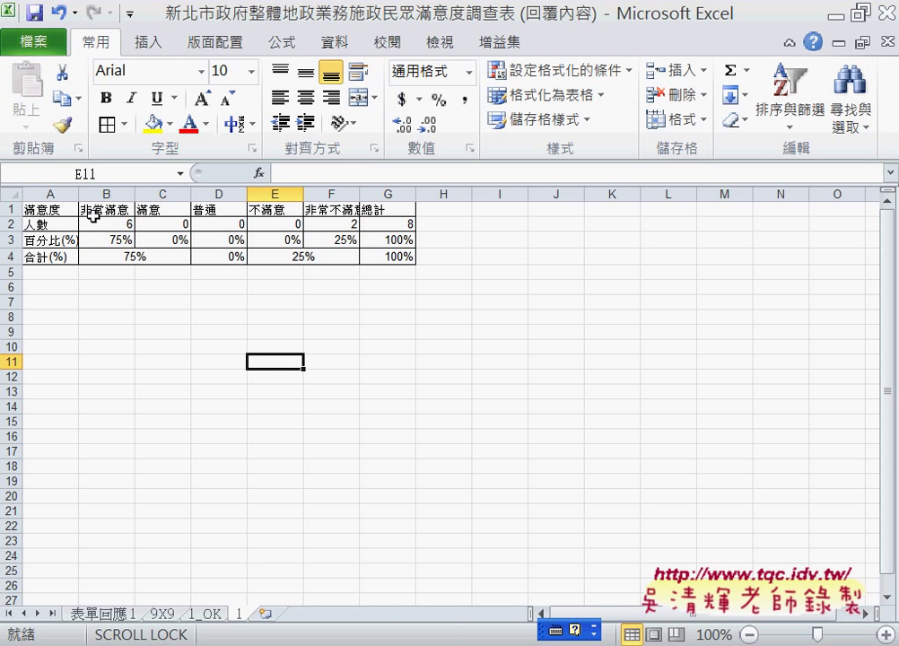
mouse_move(100, 209)
left_mouse_down()
mouse_move(146, 221)
mouse_move(341, 216)
left_mouse_up()
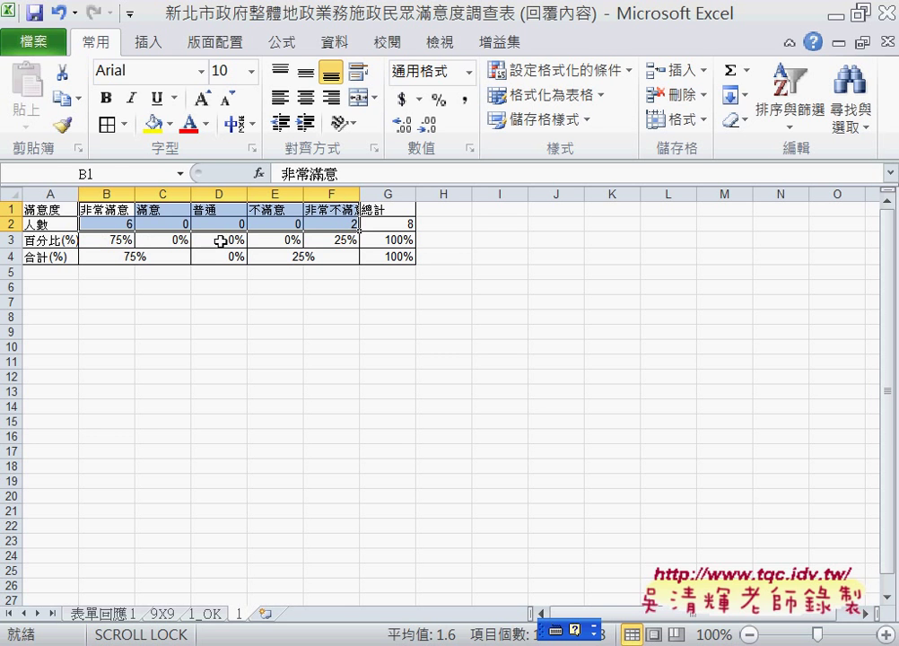
mouse_move(127, 209)
left_mouse_down()
mouse_move(114, 224)
mouse_move(319, 218)
left_mouse_up()
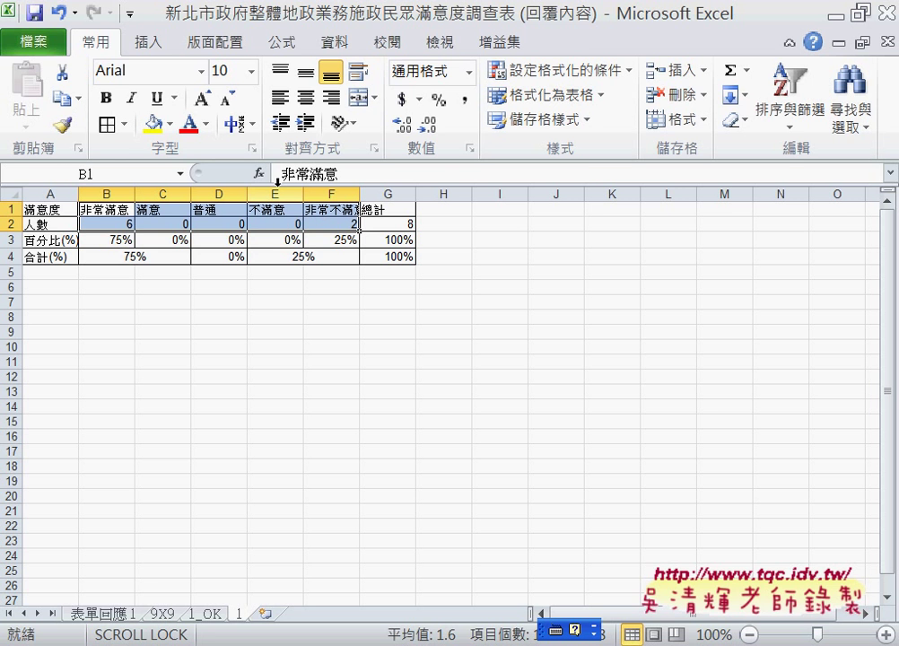
left_click(159, 50)
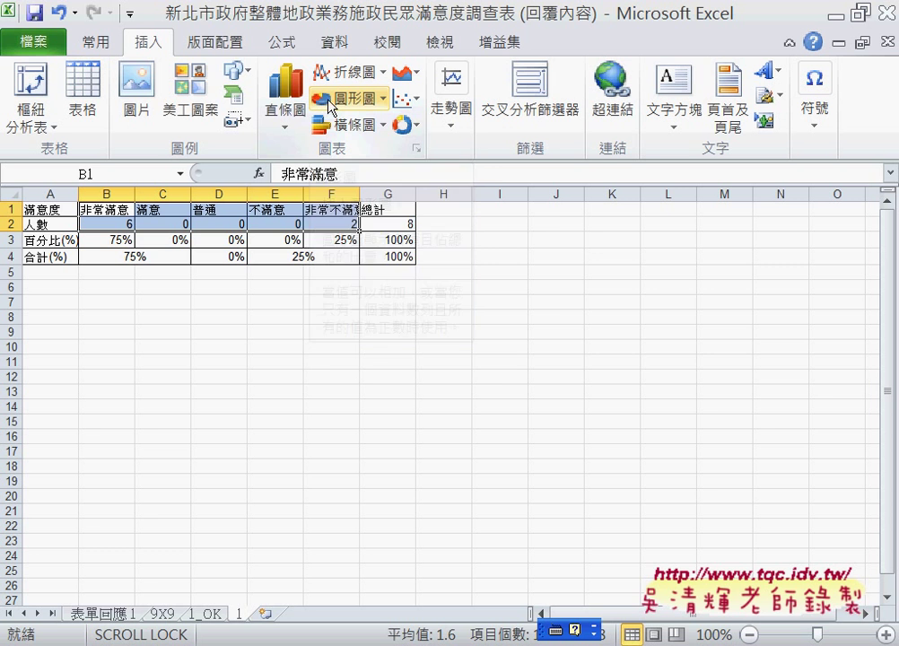
Step: Insert an exploded 3-D pie chart, move it left under the table and enlarge it
left_click(363, 100)
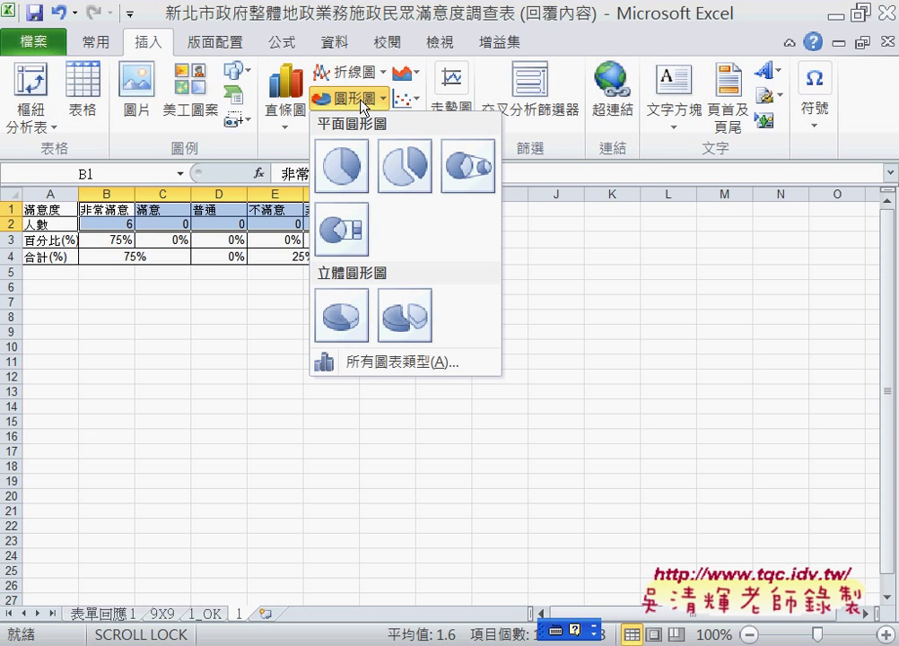
left_click(392, 325)
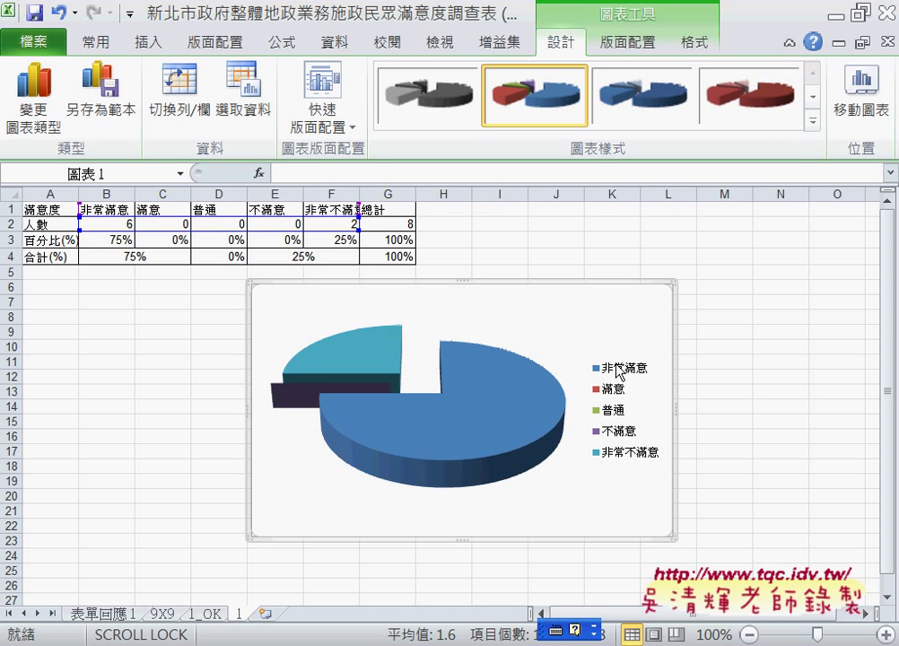
left_click_drag(351, 288, 186, 282)
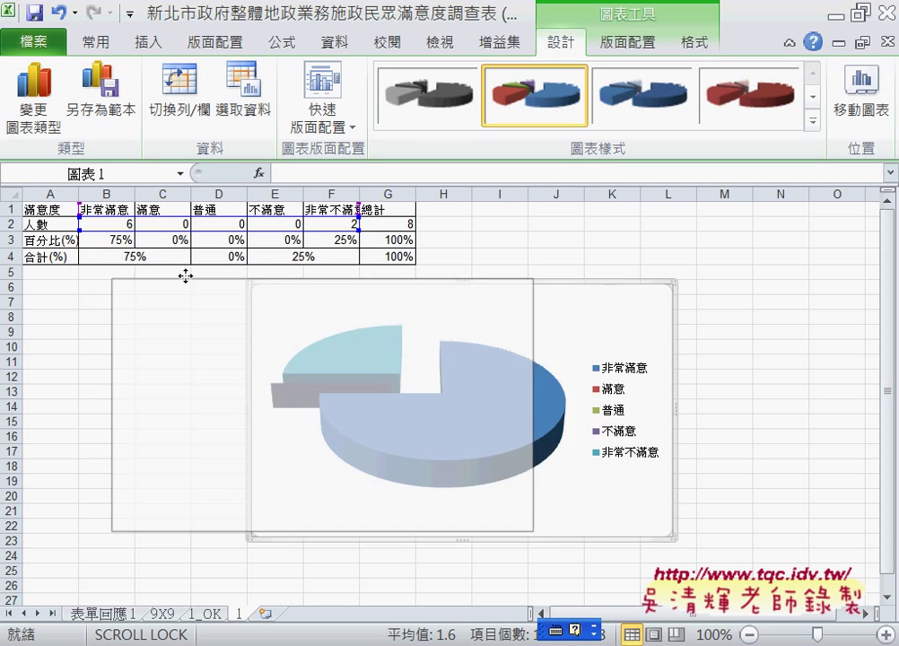
left_click_drag(504, 529, 590, 570)
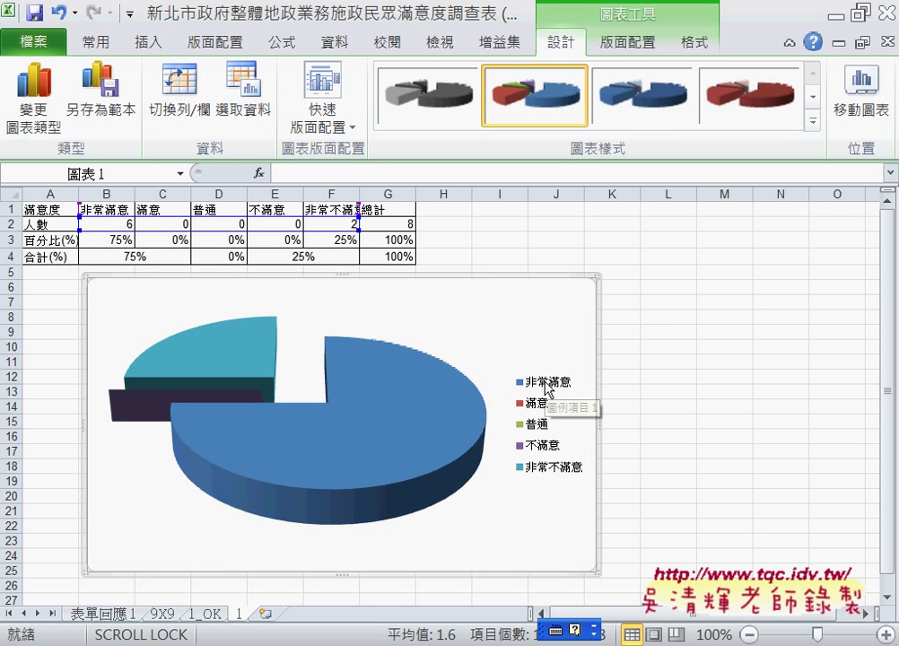
left_click(548, 388)
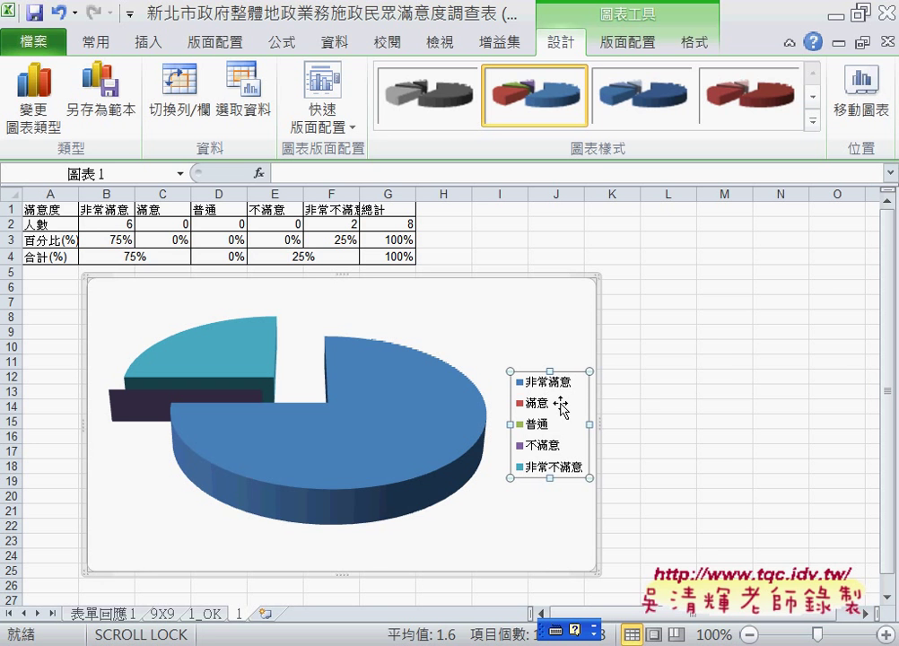
Step: Set the chart legend's font size to 8 through the 字型 dialog
right_click(552, 386)
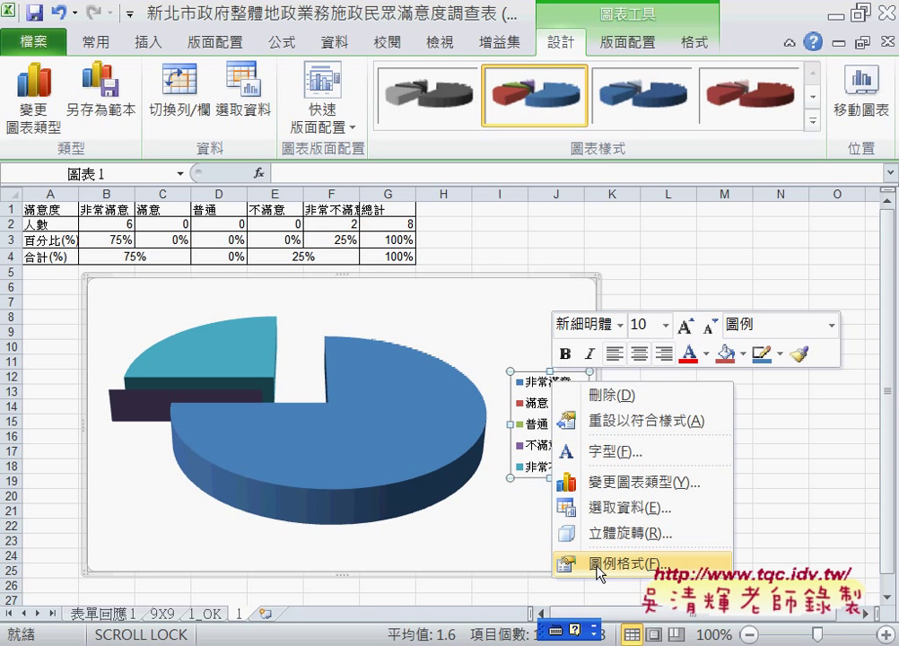
left_click(601, 457)
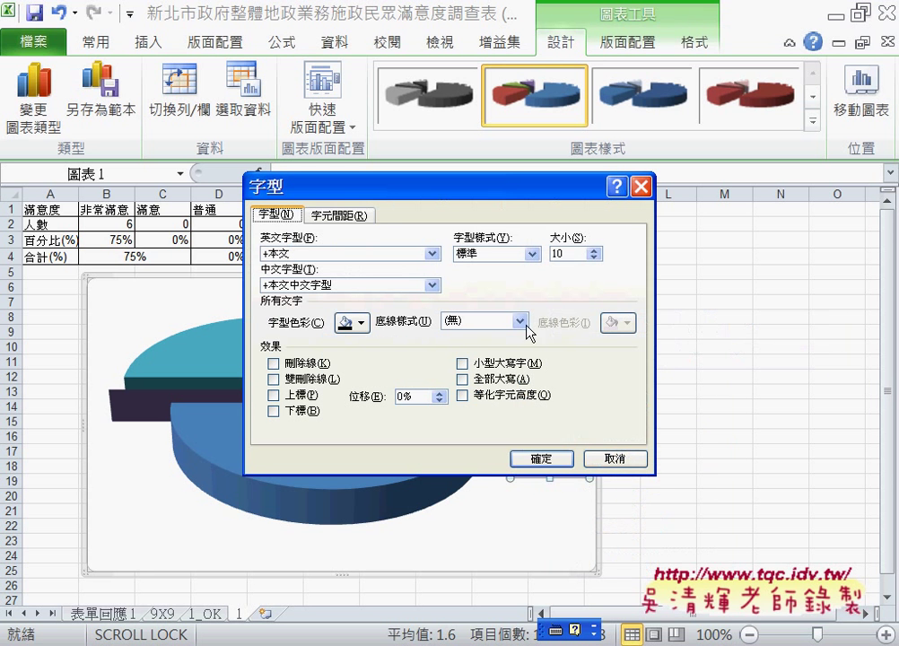
double_click(569, 254)
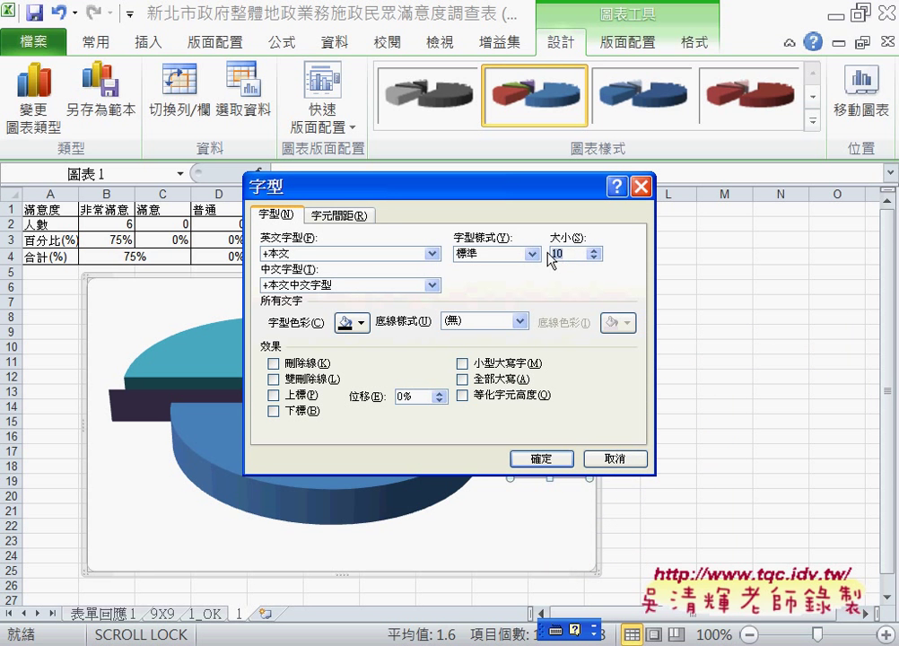
type("8")
left_click(541, 458)
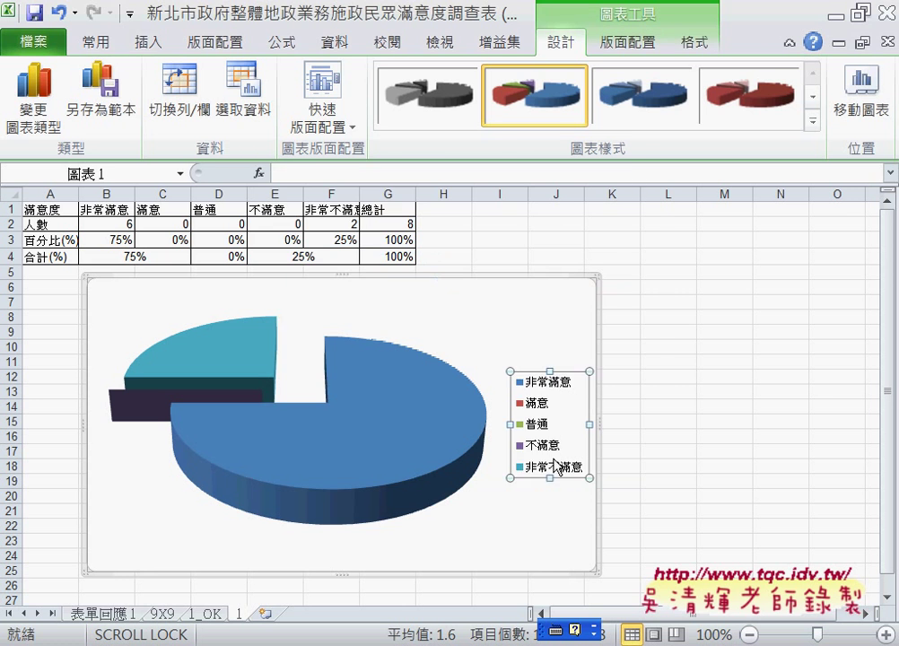
left_click(99, 42)
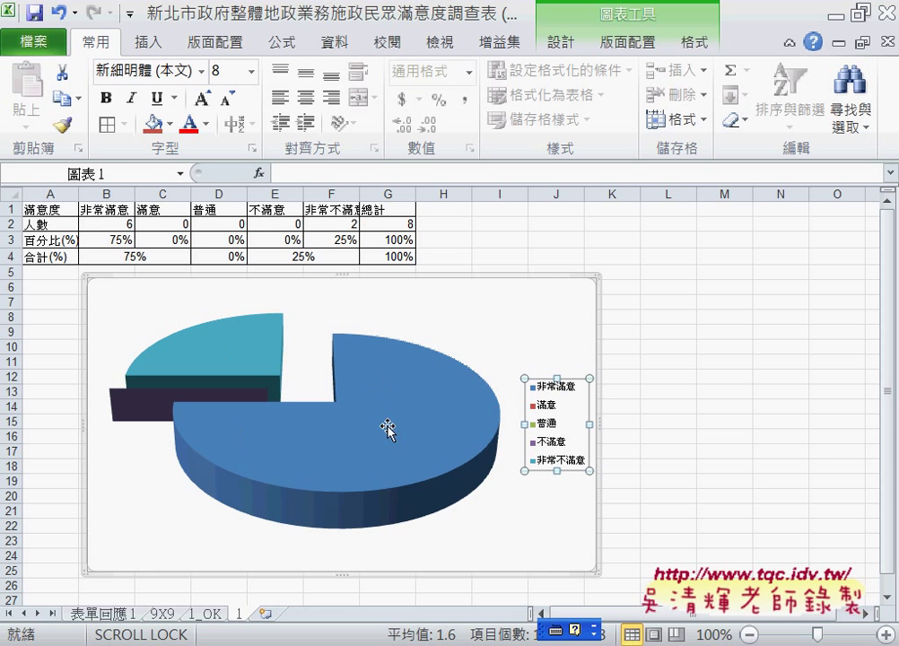
Step: Add data labels to the pie slices, showing counts 6, 2 and three zeros
right_click(422, 384)
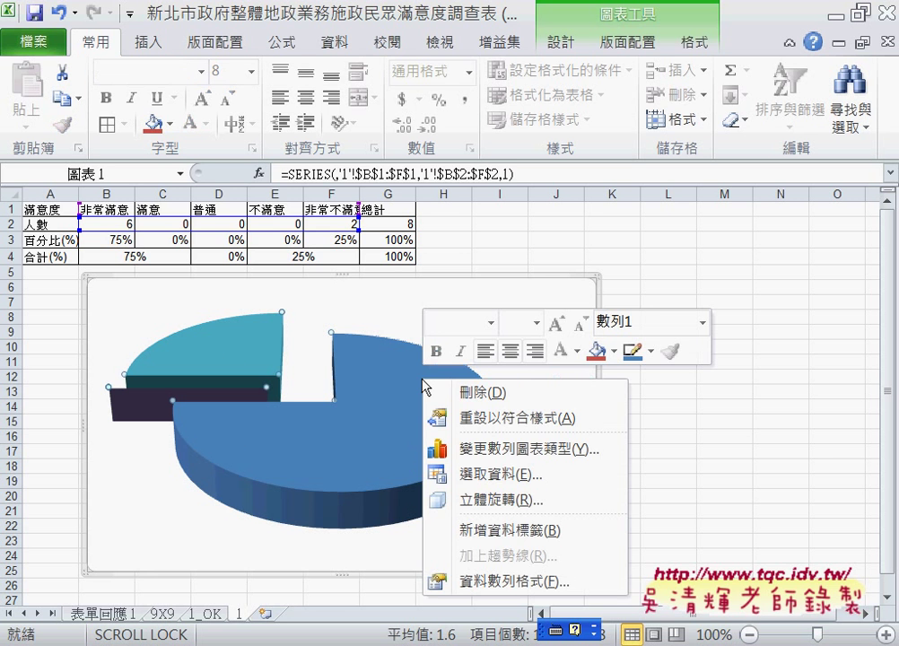
left_click(508, 530)
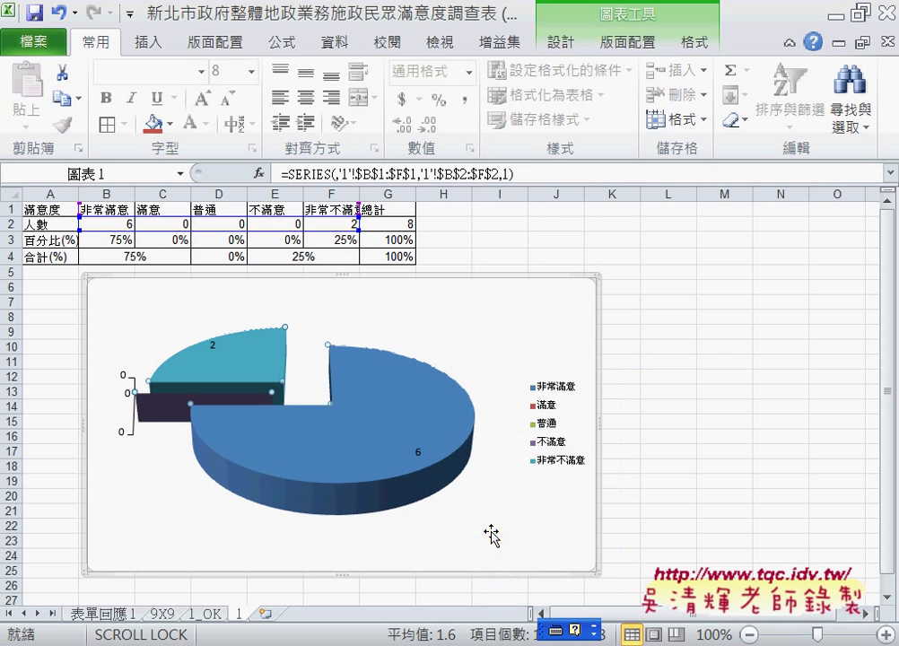
left_click(417, 452)
right_click(418, 452)
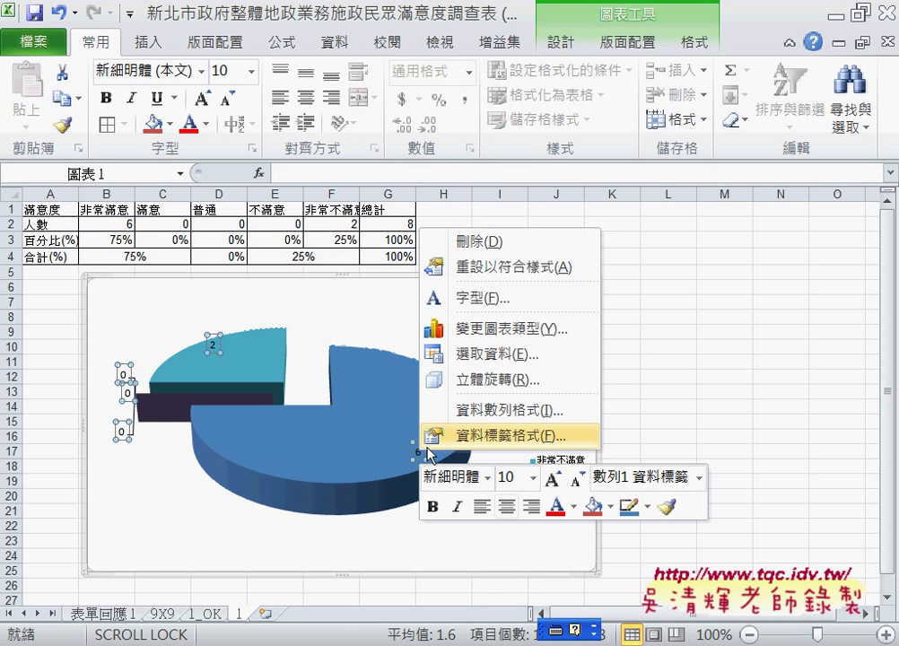
Step: Make the data labels show category name and percentage, without values or leader lines
left_click(503, 445)
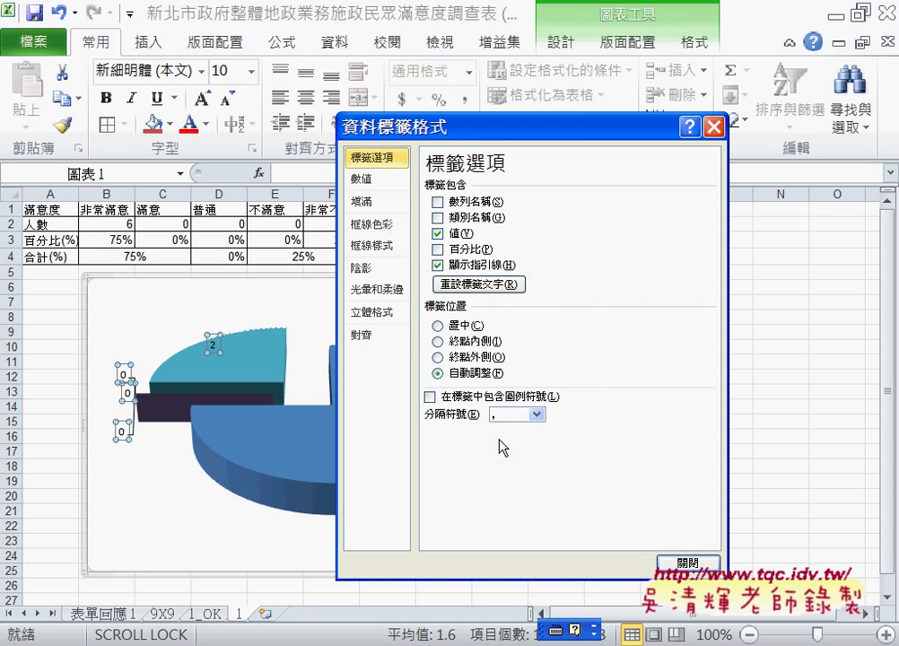
left_click(438, 218)
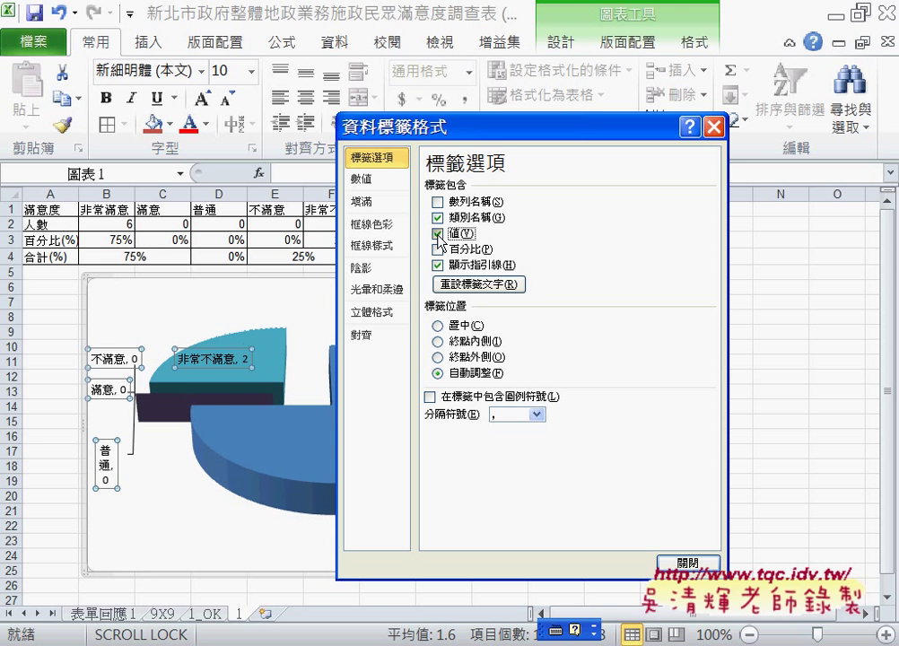
left_click(438, 233)
left_click(438, 251)
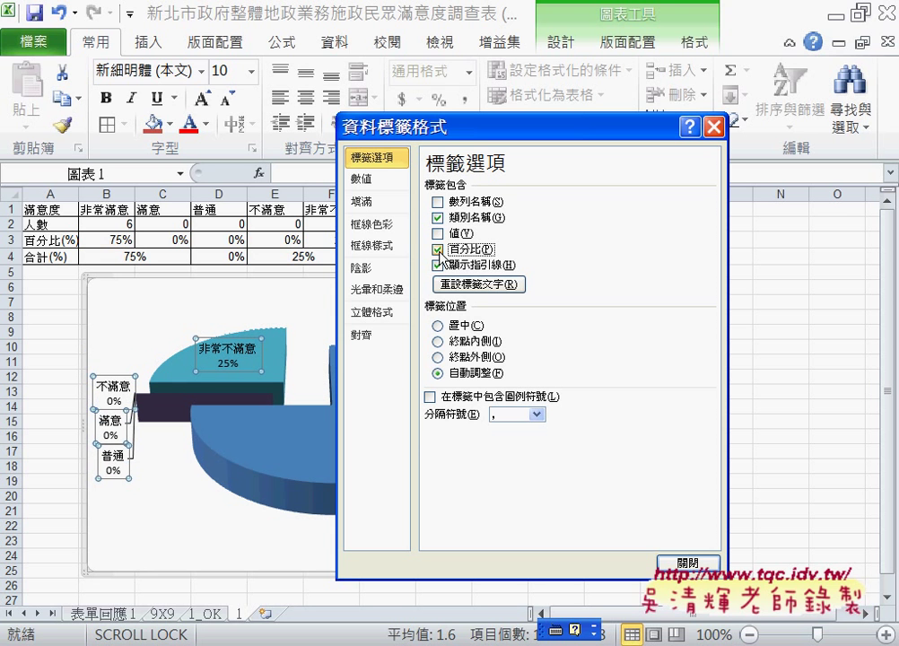
left_click(438, 266)
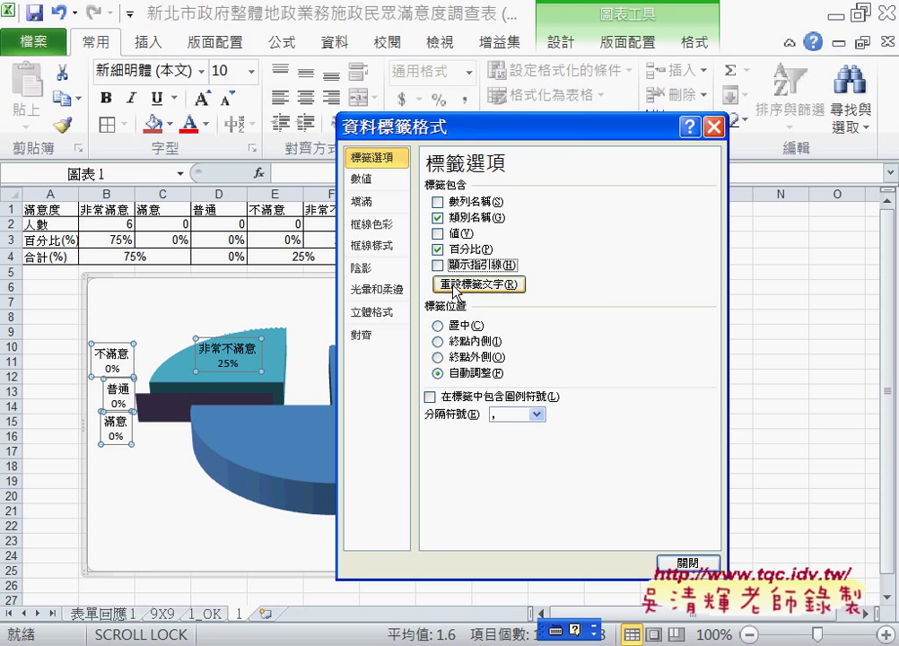
left_click(691, 565)
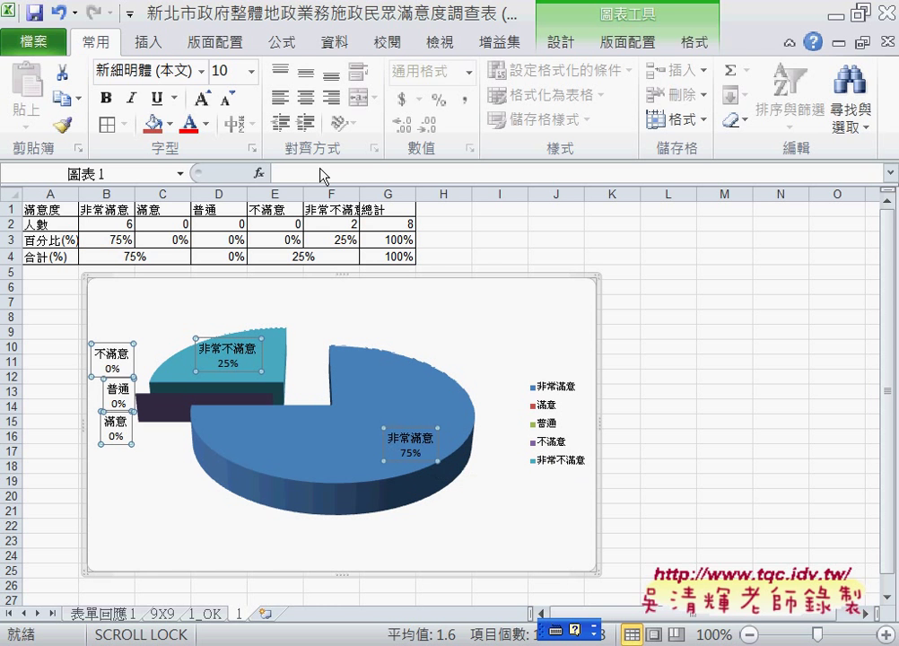
Step: Set the data labels to size 8 and move the chart left to start in column A
left_click(252, 70)
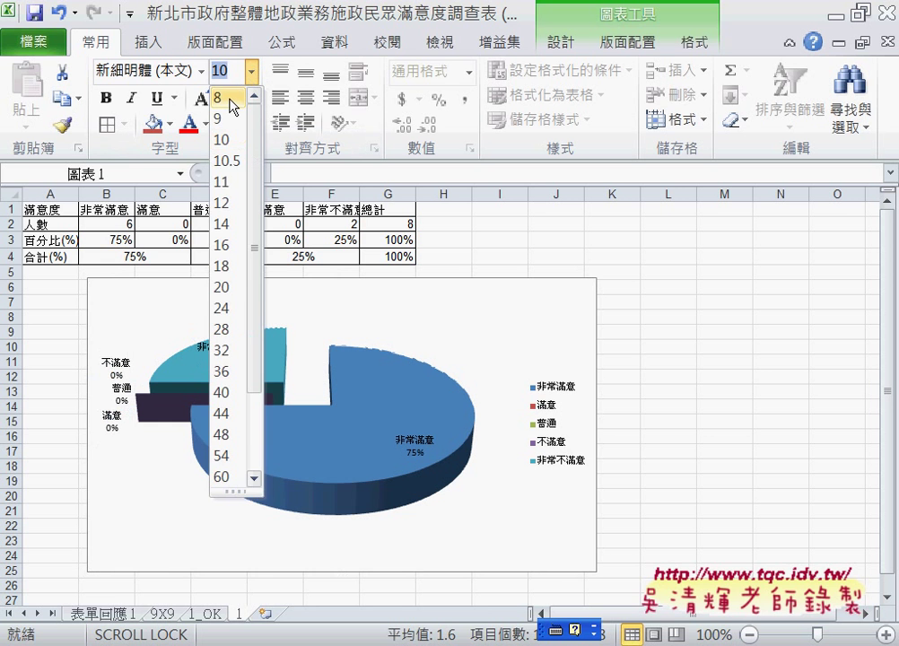
left_click(229, 97)
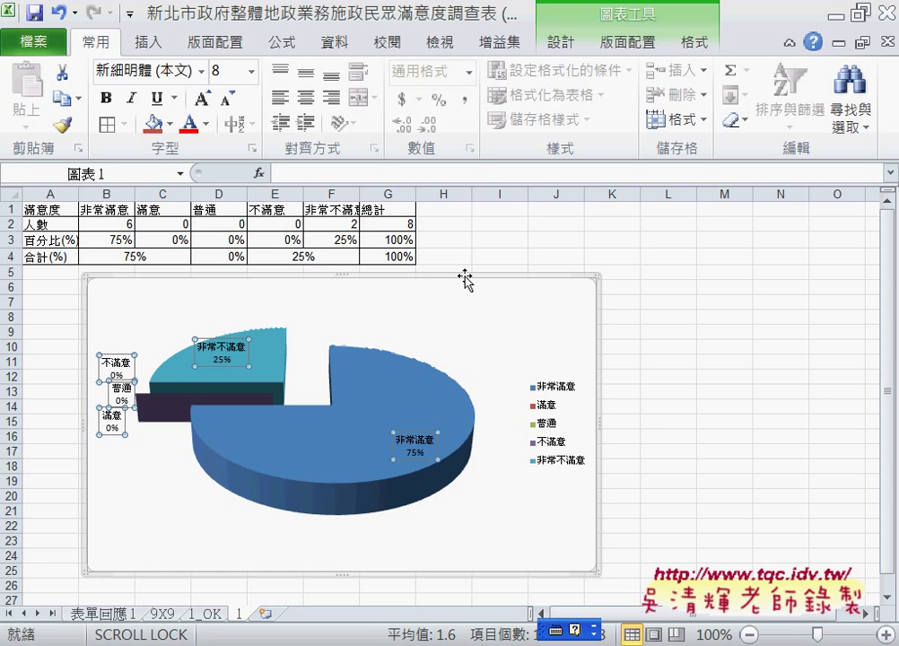
left_click_drag(464, 276, 414, 290)
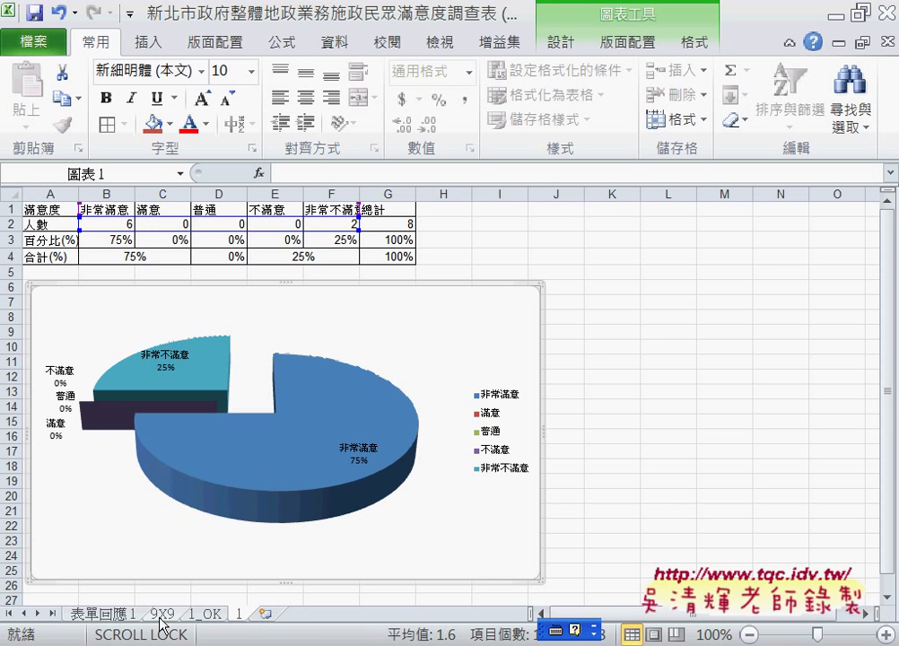
left_click(103, 613)
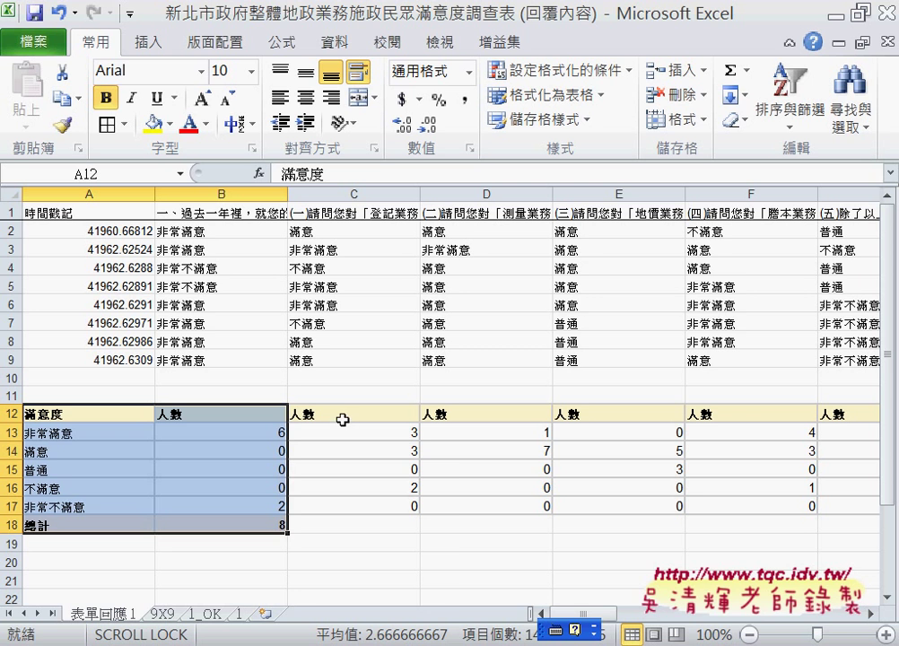
Step: Select the category labels A12:A17 together with the counts C12:C17, then scroll right
left_click_drag(70, 411, 68, 504)
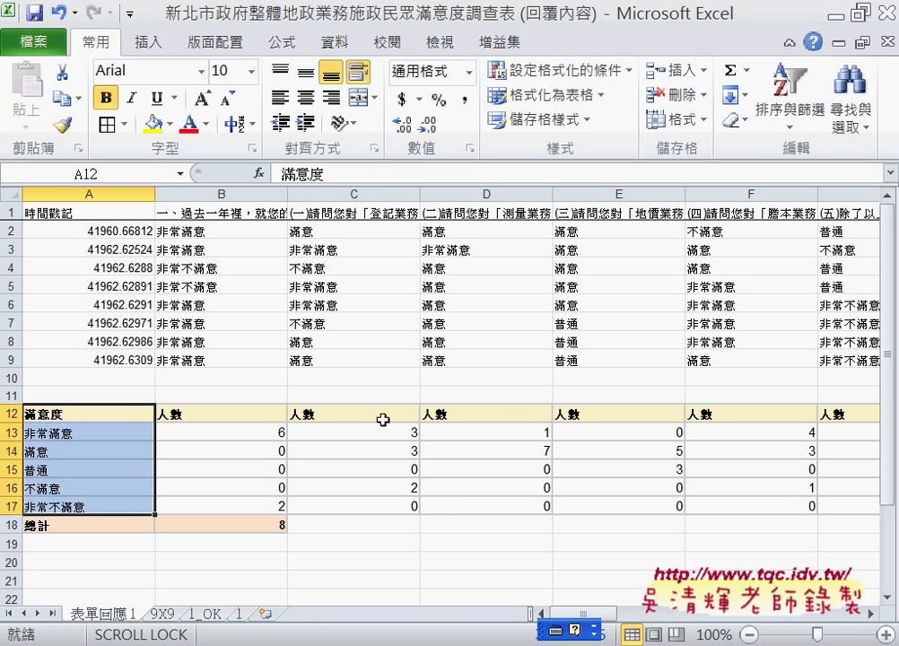
left_click_drag(383, 420, 353, 503, "ctrl")
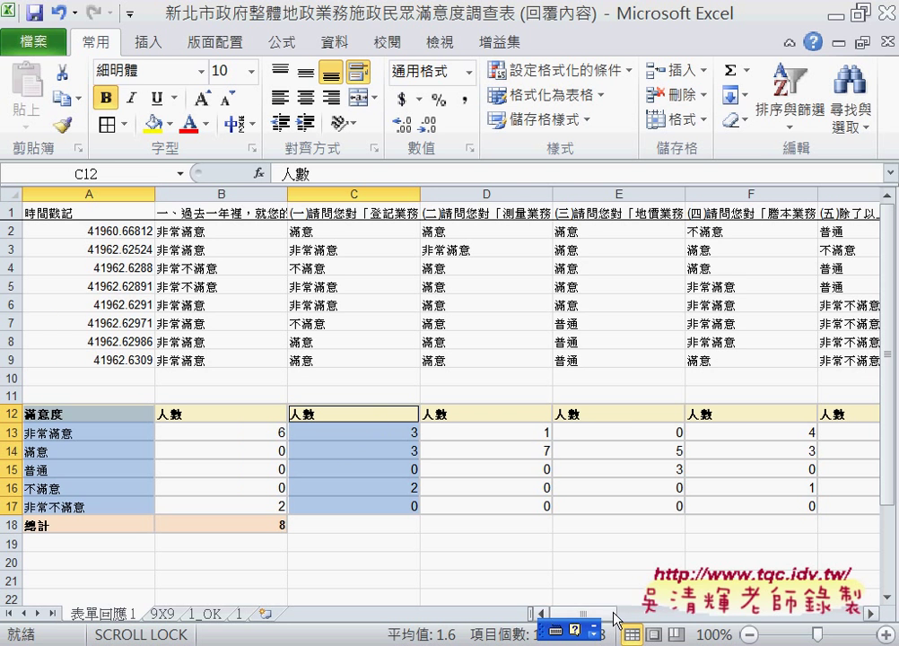
left_click_drag(587, 615, 731, 617)
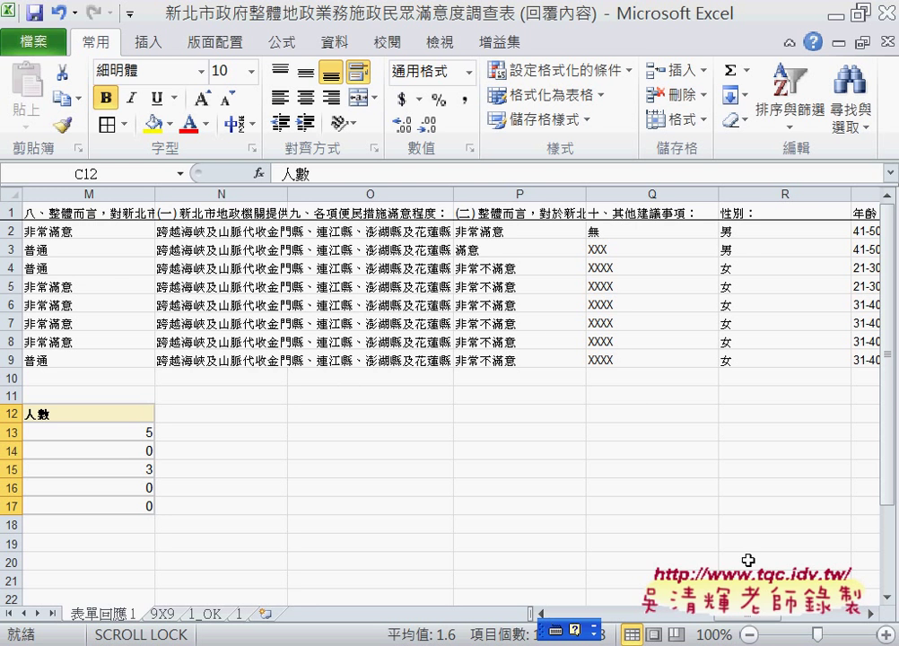
left_click_drag(770, 619, 782, 624)
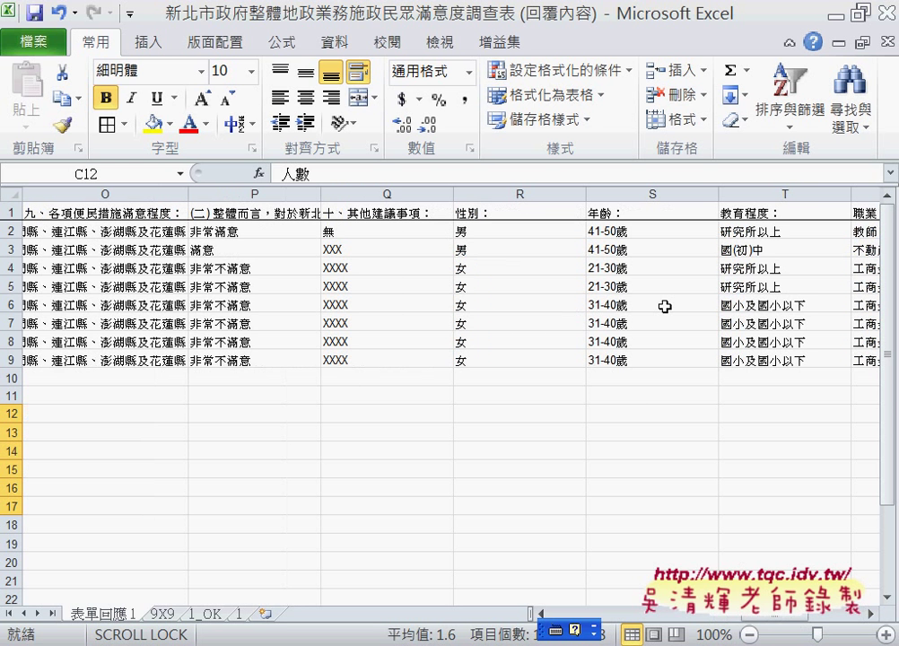
key("Right")
key("Right")
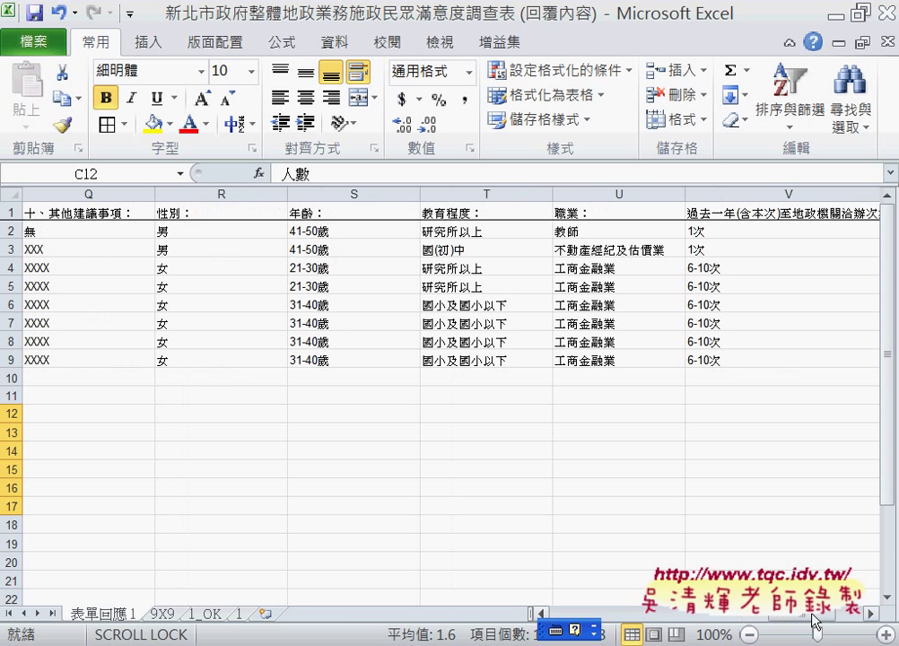